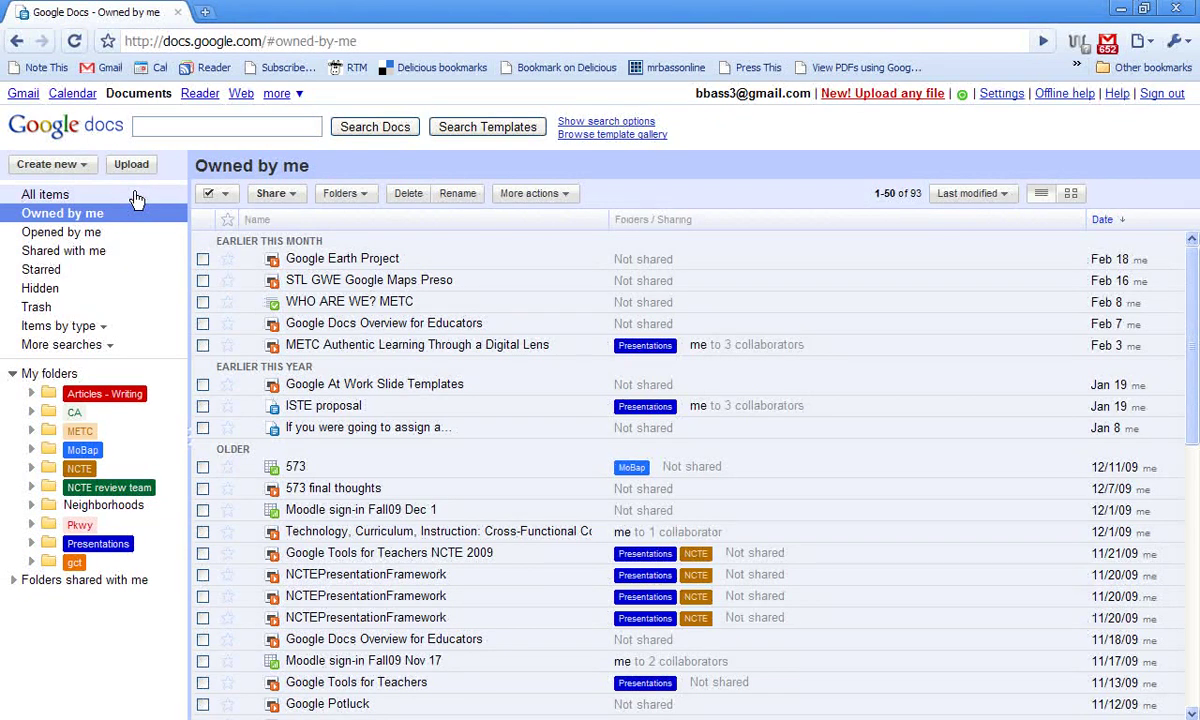
# Create a new blank Google Docs document.
pyautogui.click(62, 166)
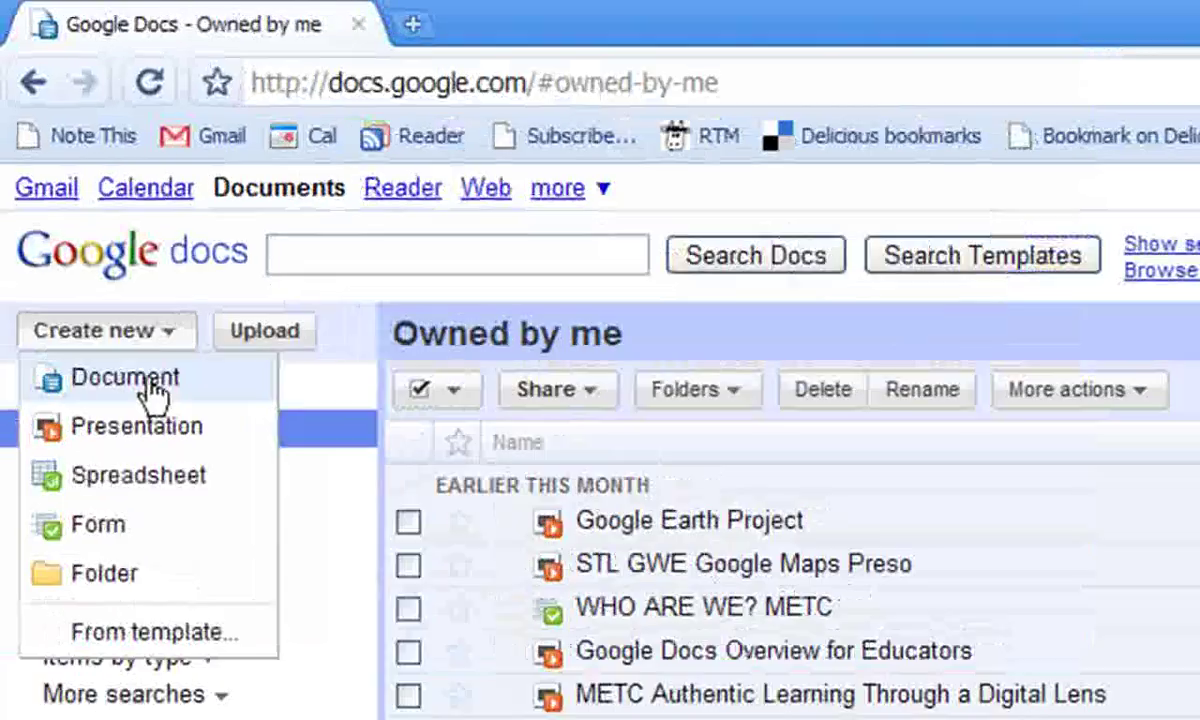
pyautogui.click(135, 345)
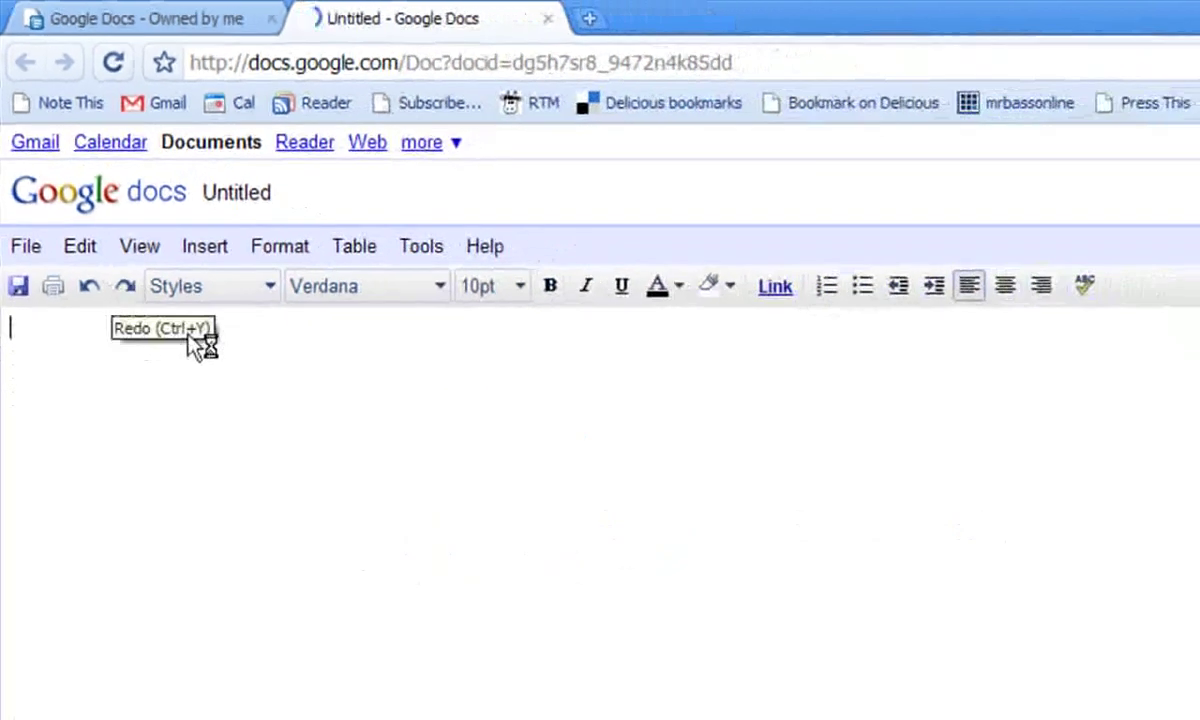
# Type the title 'Vocabulary for my class' and make it 12pt bold.
pyautogui.write('Vo')
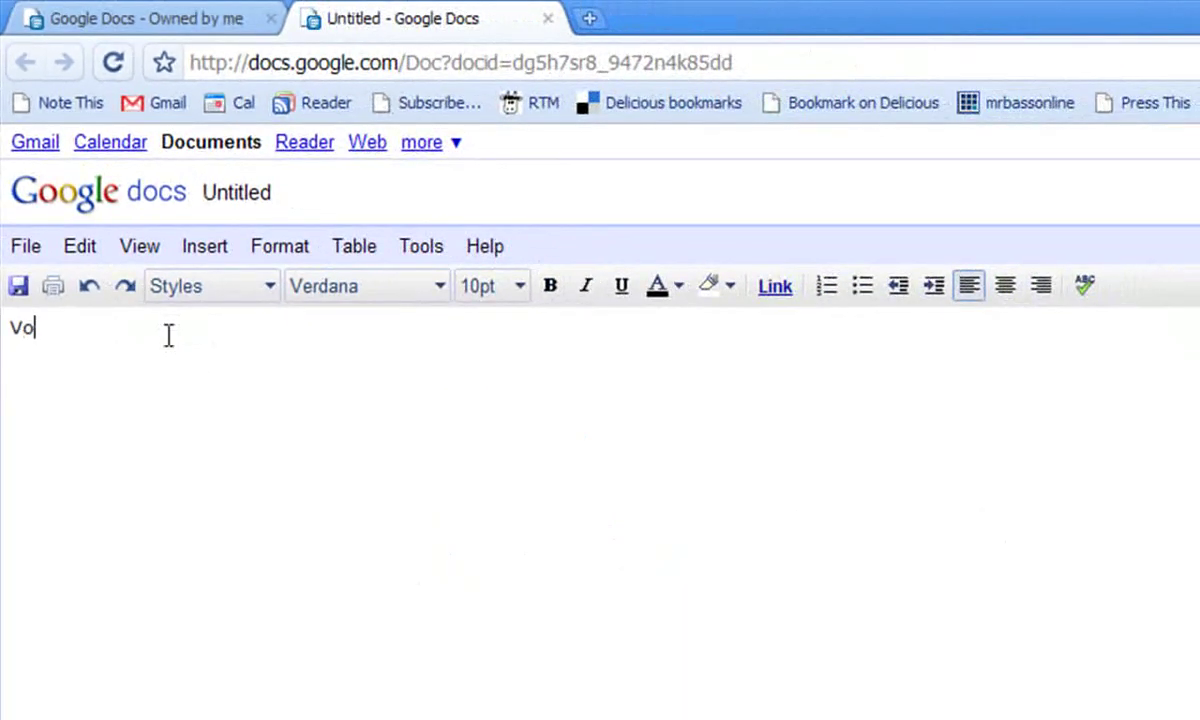
pyautogui.write('cabulary for my class')
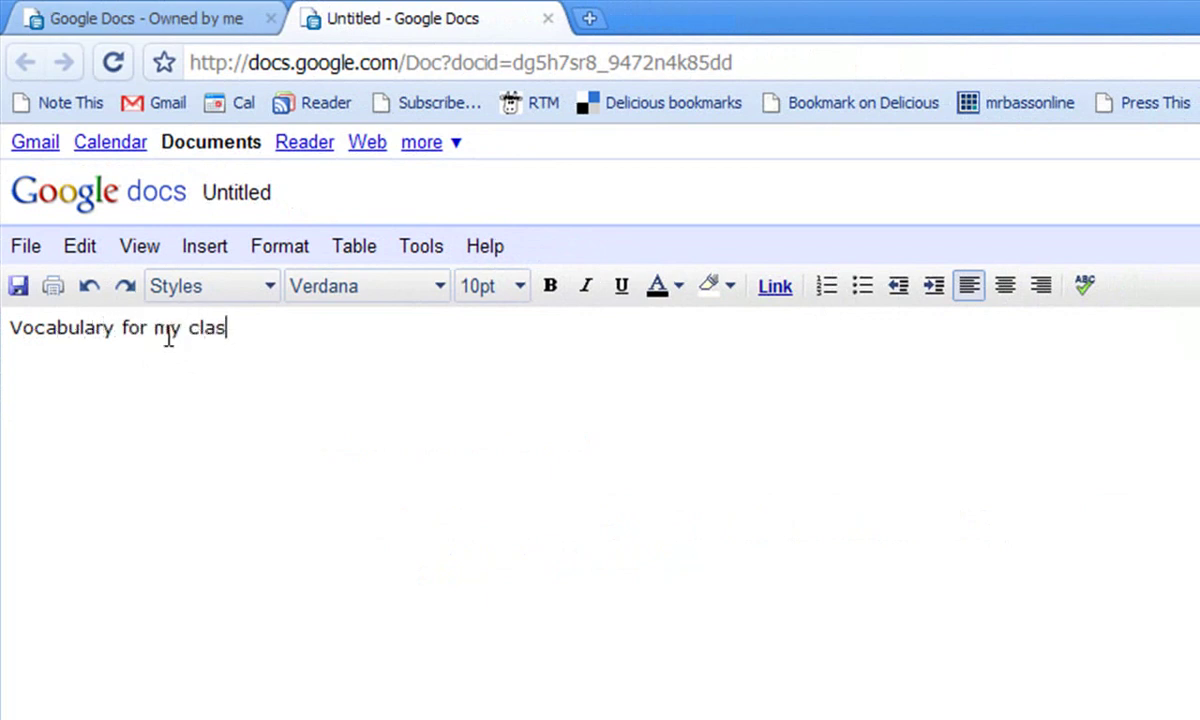
pyautogui.hotkey('ctrl', 'shift', 'Left')
pyautogui.hotkey('ctrl', 'shift', 'Left')
pyautogui.hotkey('ctrl', 'shift', 'Left')
pyautogui.hotkey('ctrl', 'shift', 'Left')
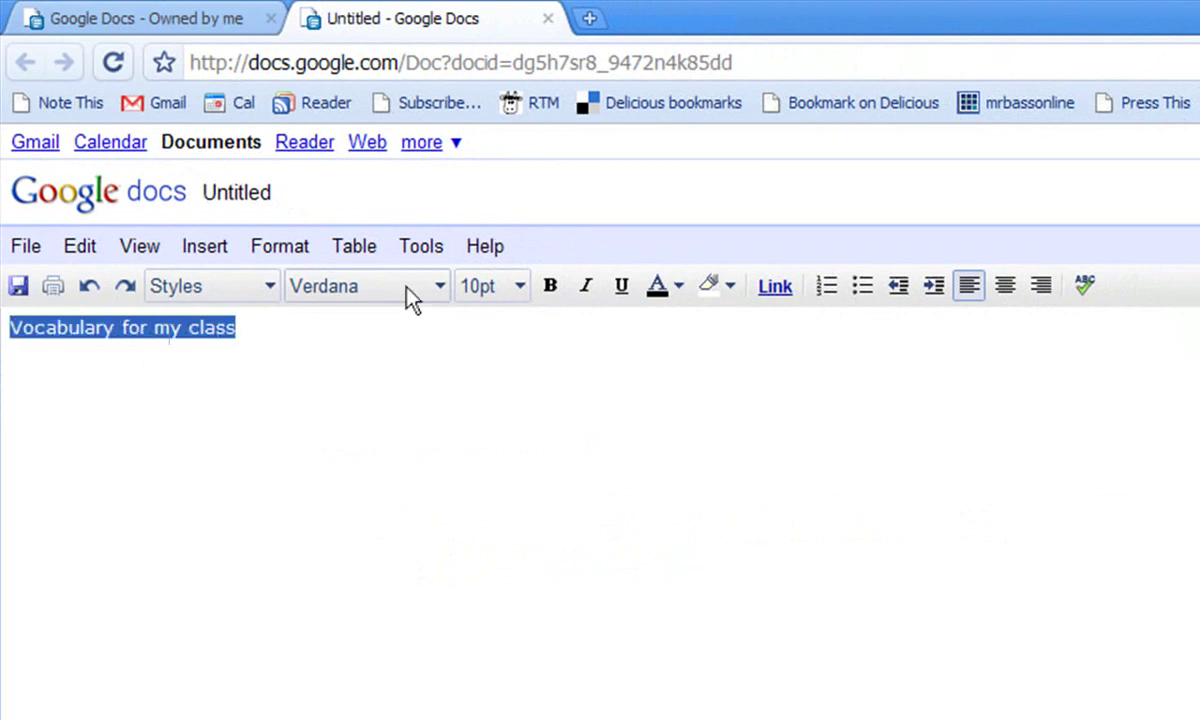
pyautogui.click(524, 292)
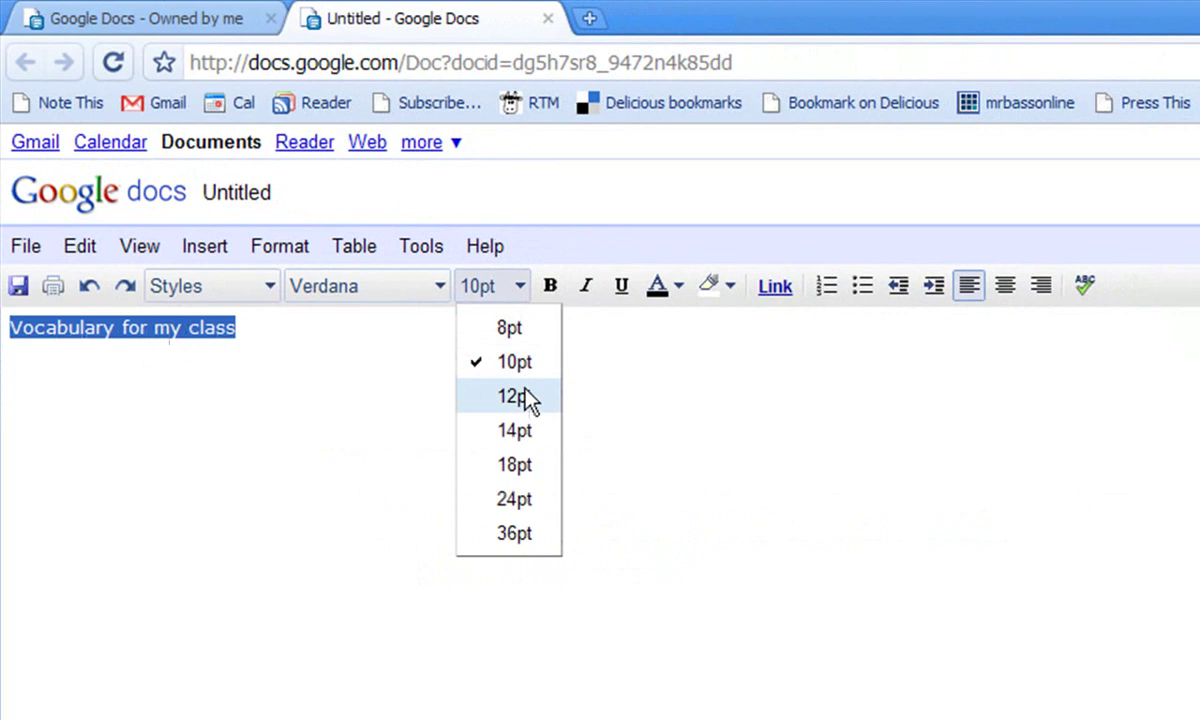
pyautogui.click(528, 399)
pyautogui.click(556, 288)
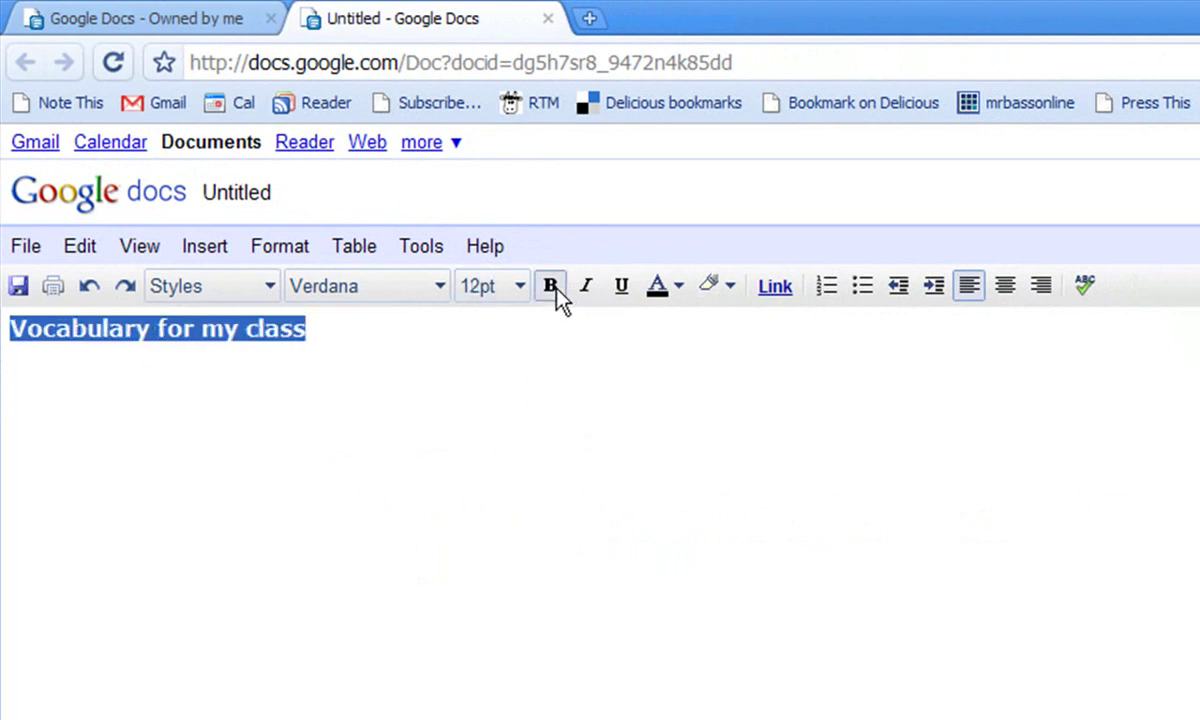
pyautogui.click(447, 322)
# Centre the title and start a left-aligned empty line beneath it.
pyautogui.doubleClick(203, 318)
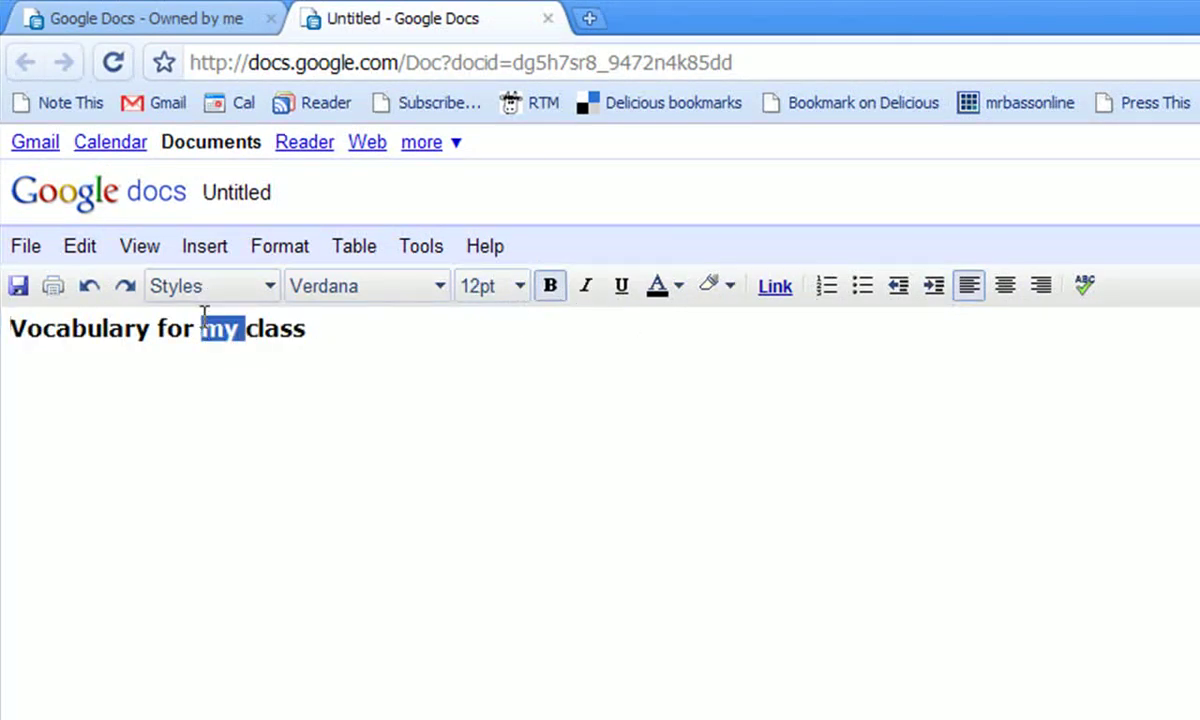
pyautogui.tripleClick(203, 318)
pyautogui.click(1004, 287)
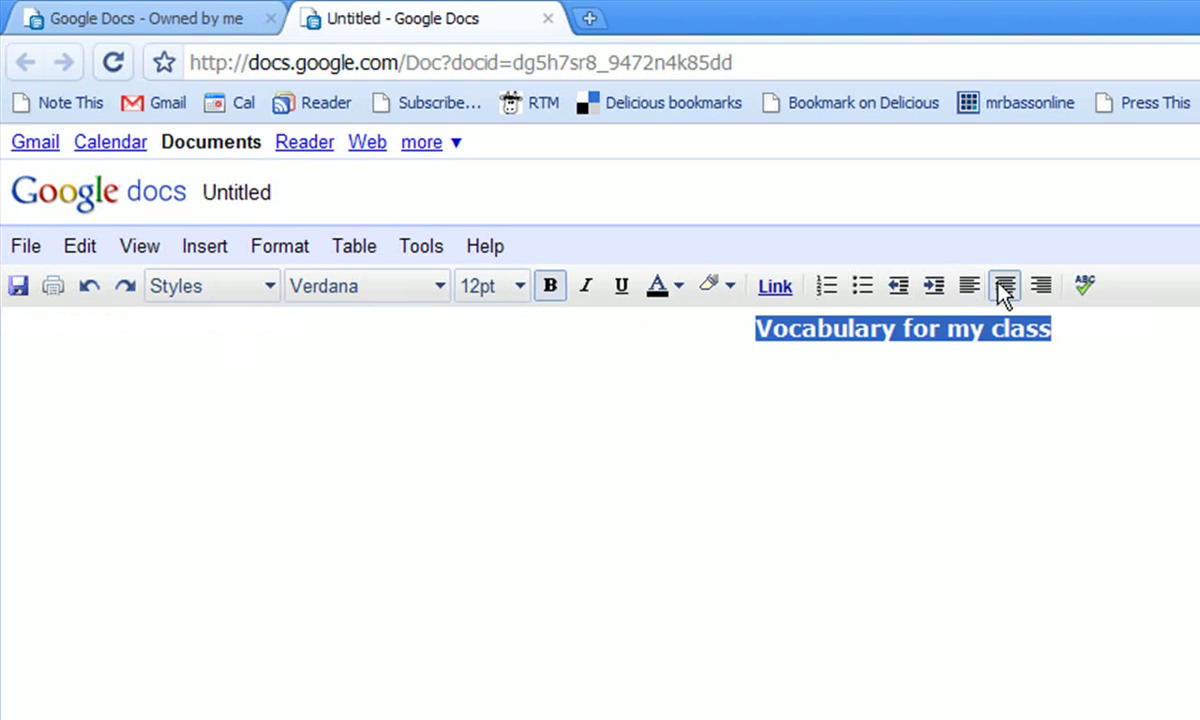
pyautogui.click(1083, 337)
pyautogui.press('Return')
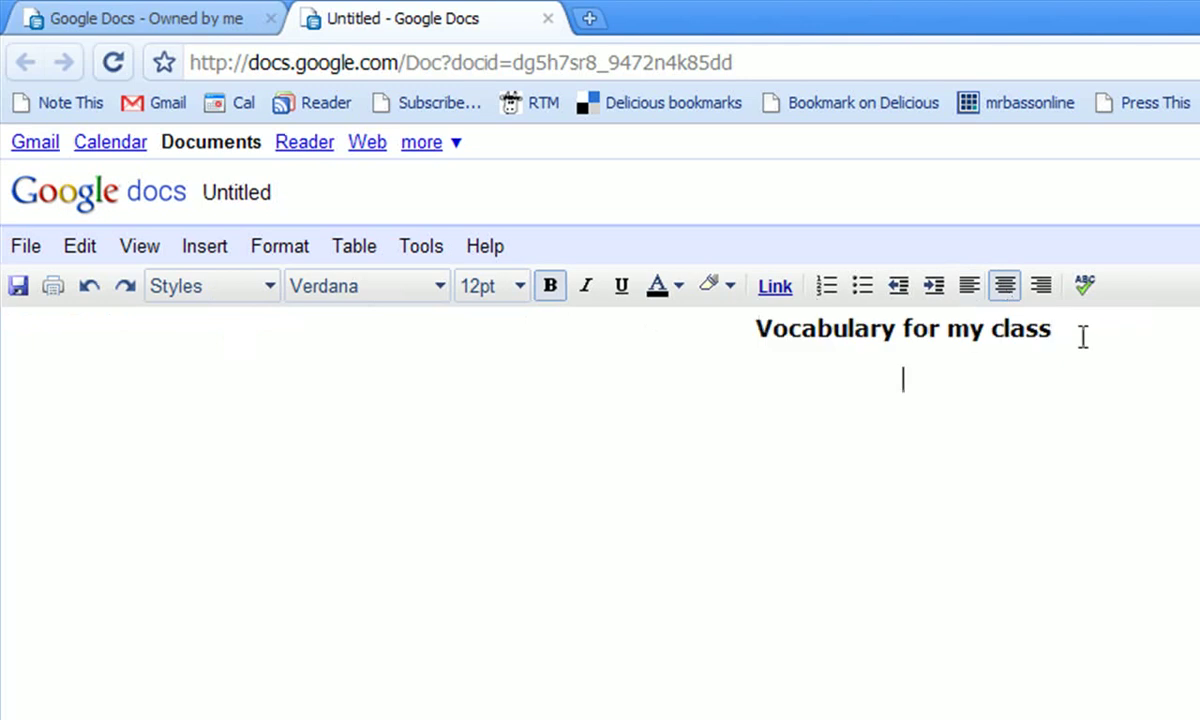
pyautogui.click(969, 287)
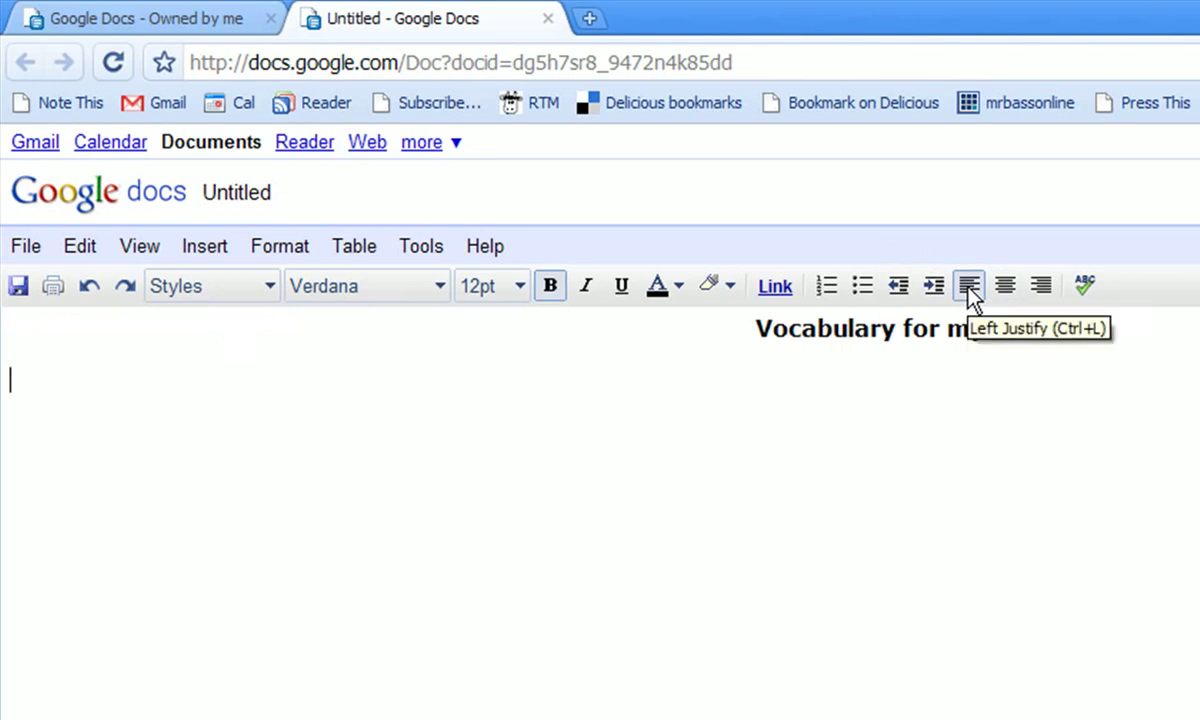
# Add basketball, volleyball and baseball on separate lines below the title.
pyautogui.write('bas')
pyautogui.press('BackSpace')
pyautogui.press('BackSpace')
pyautogui.press('BackSpace')
pyautogui.click(515, 300)
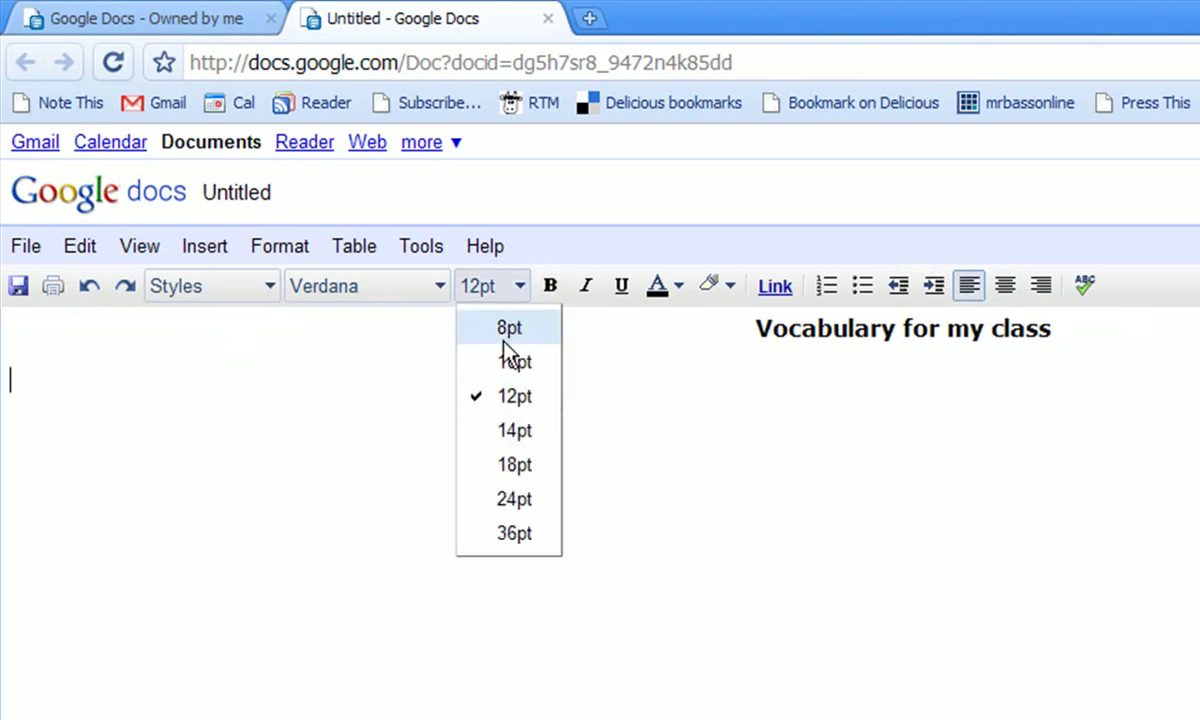
pyautogui.click(501, 359)
pyautogui.hotkey('ctrl', 'b')
pyautogui.write('basketball')
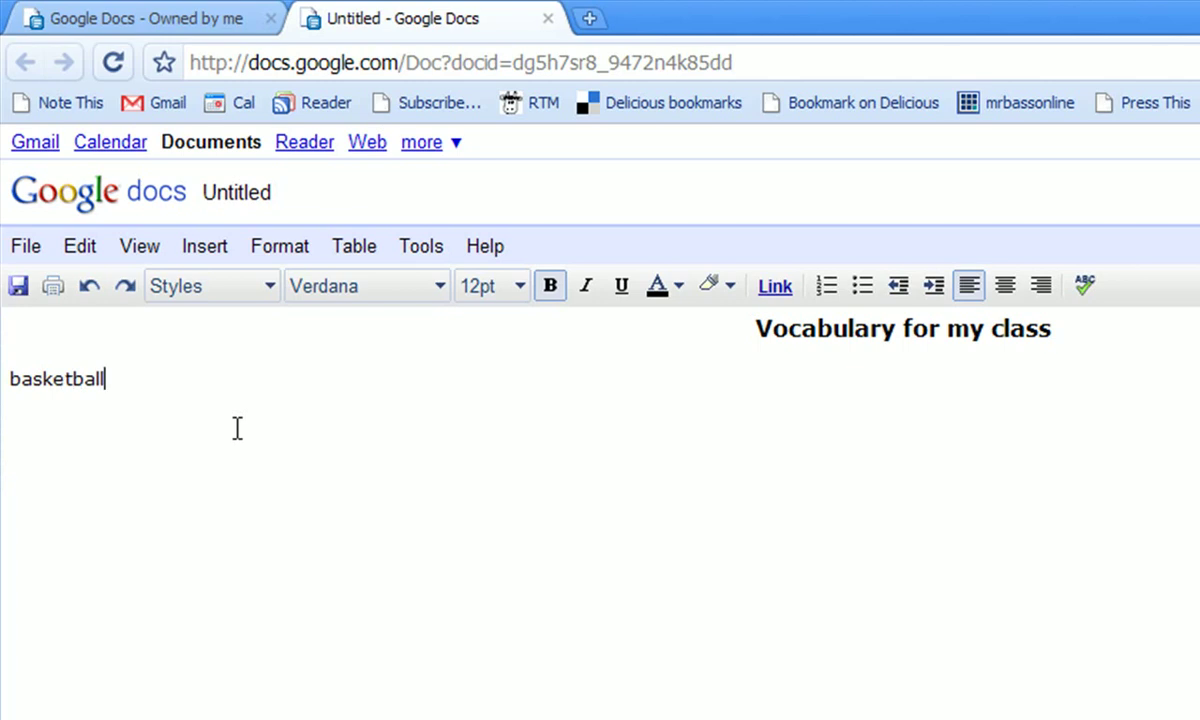
pyautogui.press('Return')
pyautogui.write('vo')
pyautogui.write('lleyball')
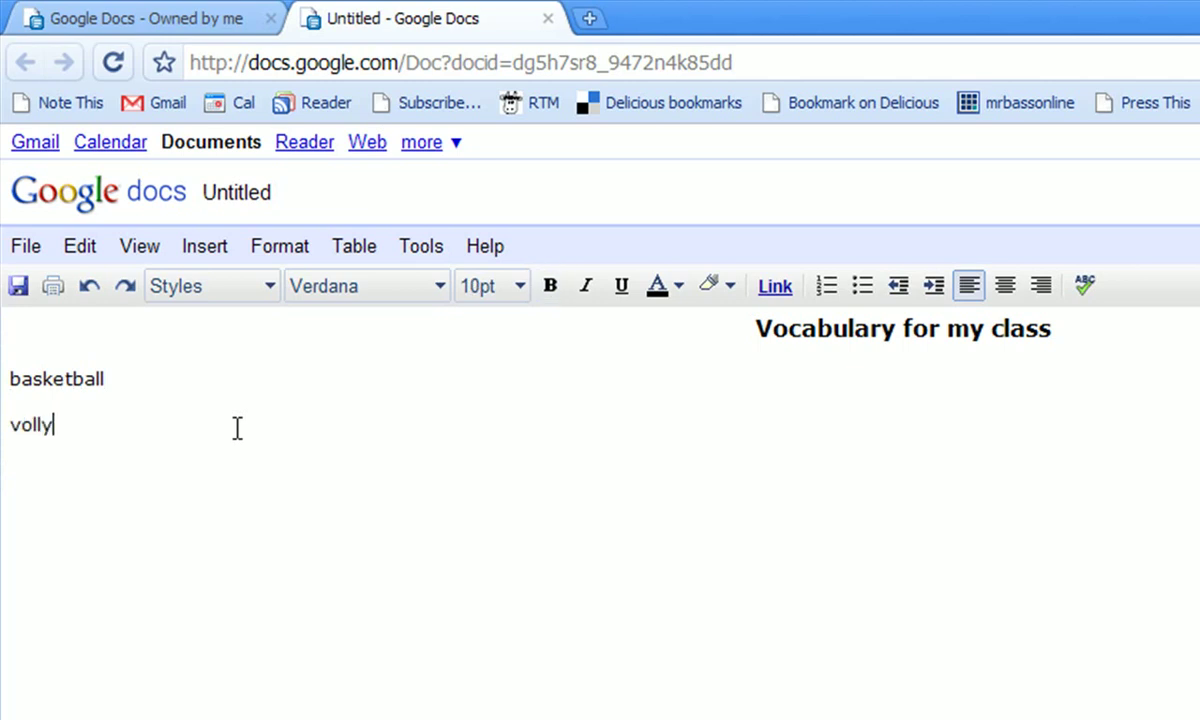
pyautogui.press('Return')
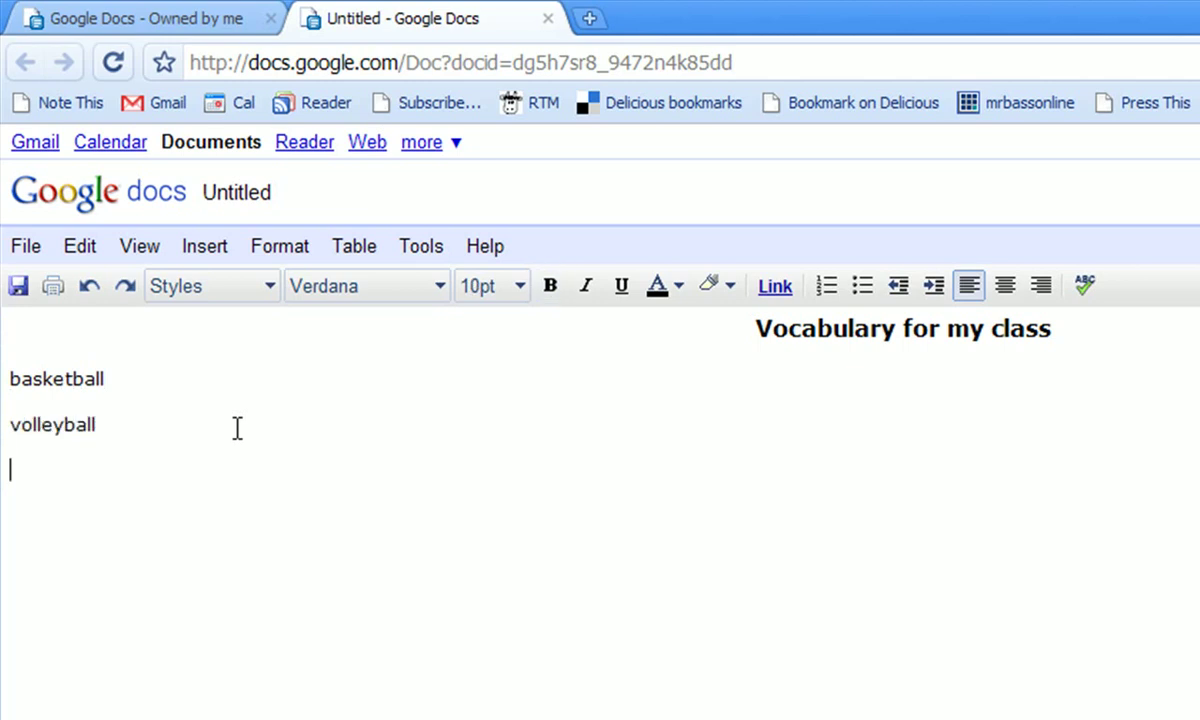
pyautogui.write('baseball')
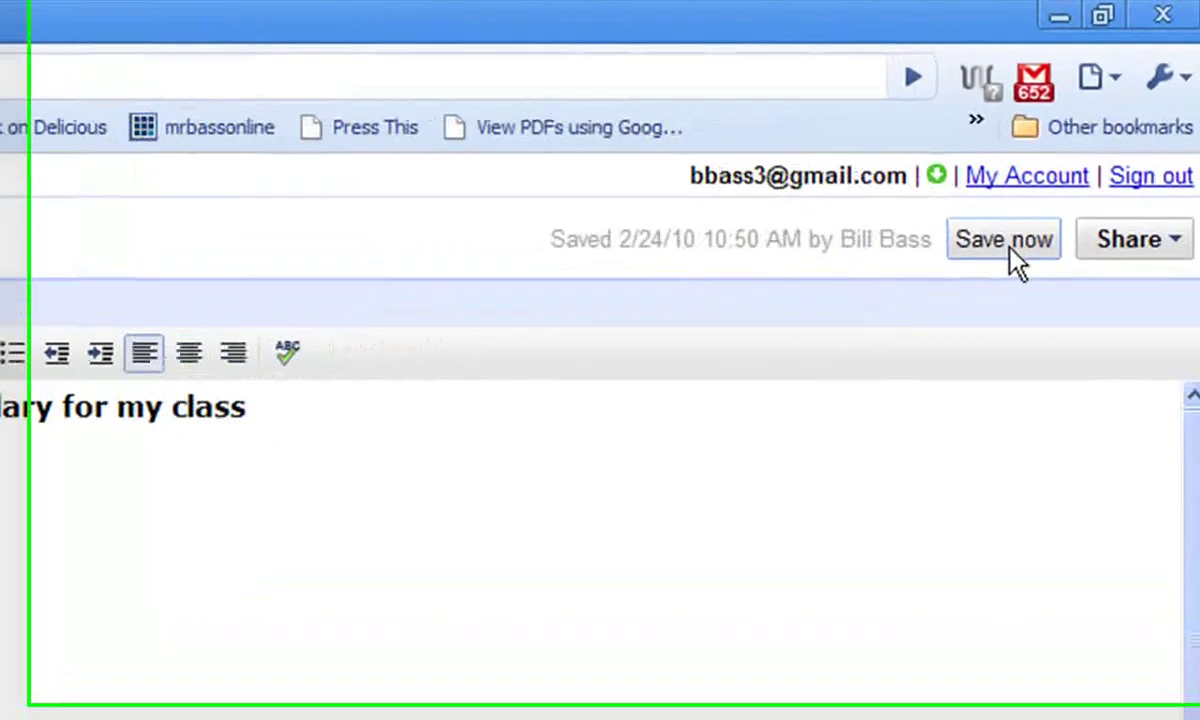
# Save the document as 'Vocabulary for my class' and bring up its sharing options.
pyautogui.click(1010, 251)
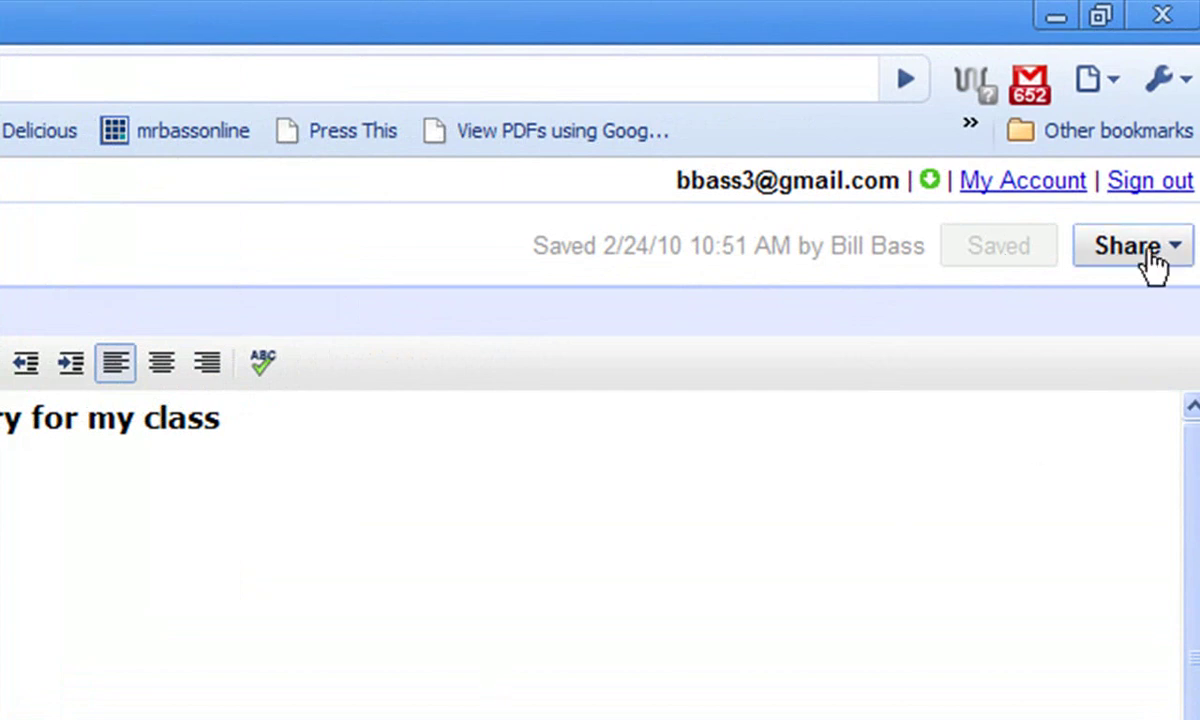
pyautogui.click(1140, 248)
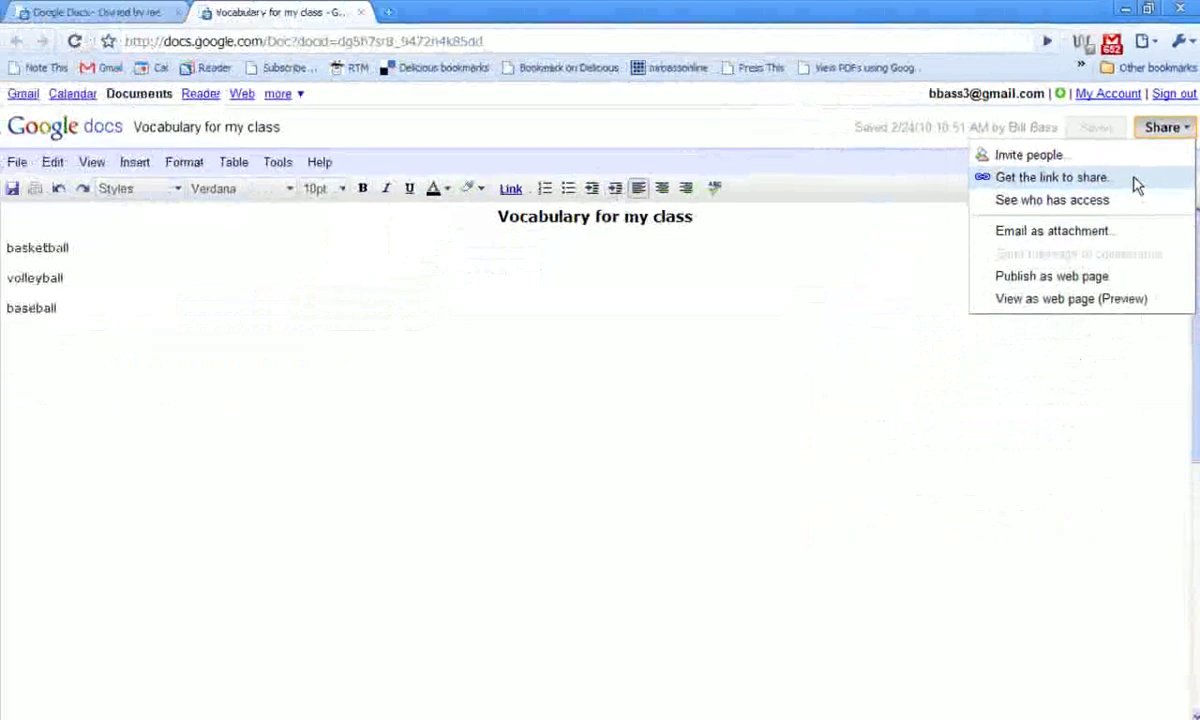
# Let anyone with the link view and edit the document.
pyautogui.click(1080, 343)
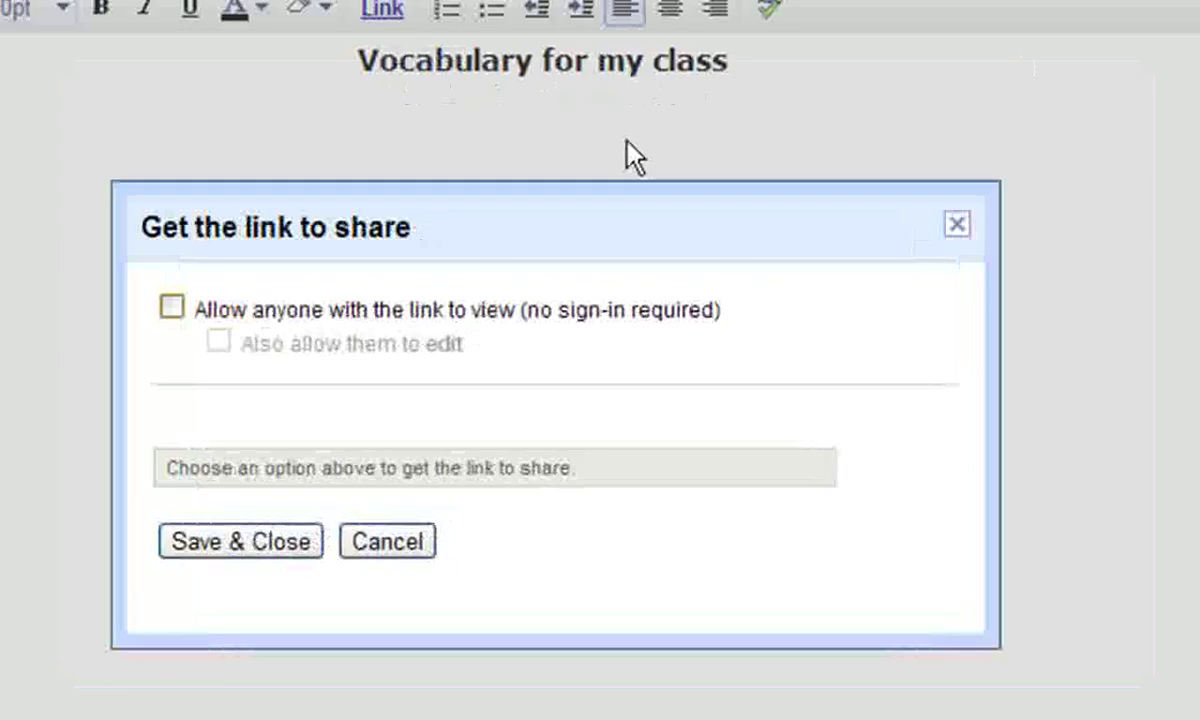
pyautogui.click(170, 305)
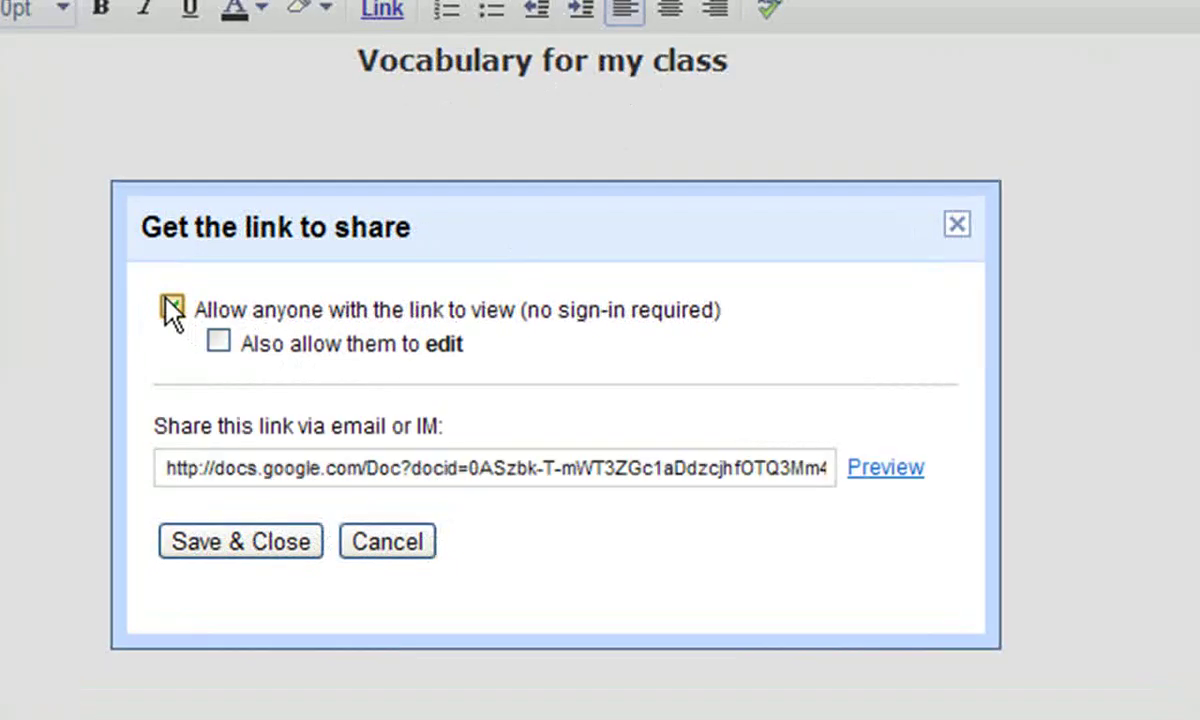
pyautogui.click(218, 341)
# Copy the shareable link and save the sharing settings.
pyautogui.moveTo(164, 469)
pyautogui.mouseDown()
pyautogui.moveTo(737, 490)
pyautogui.moveTo(838, 478)
pyautogui.mouseUp()
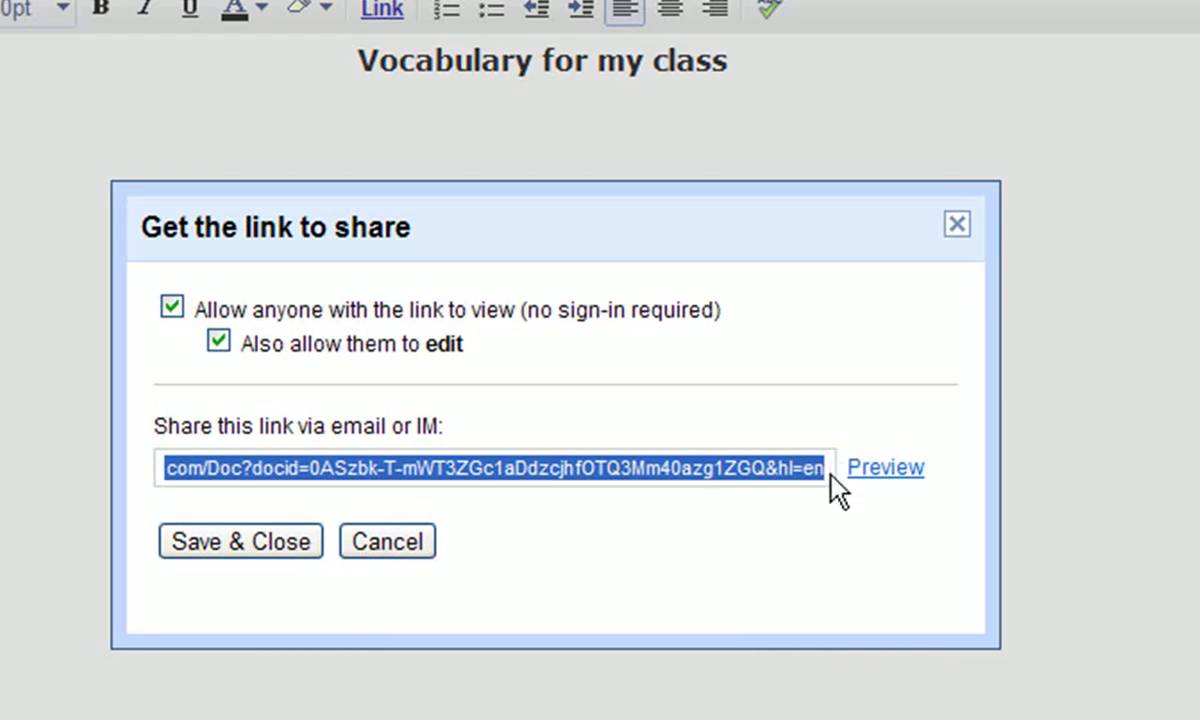
pyautogui.rightClick(821, 490)
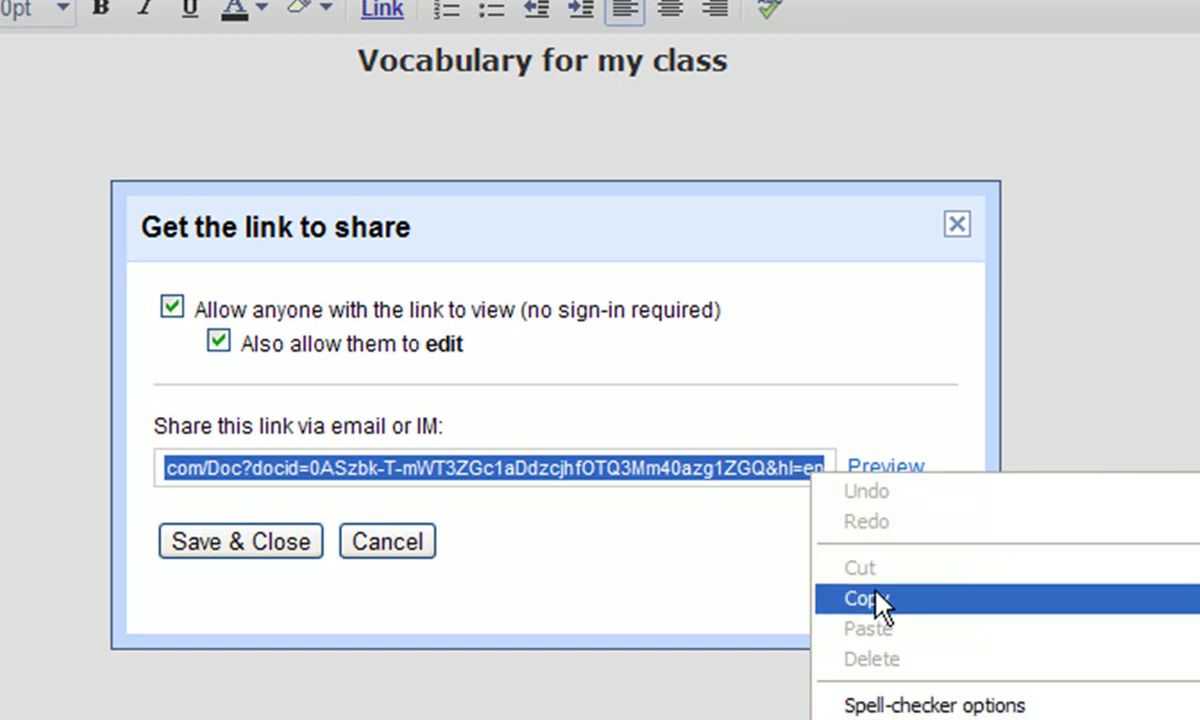
pyautogui.click(877, 600)
pyautogui.click(270, 545)
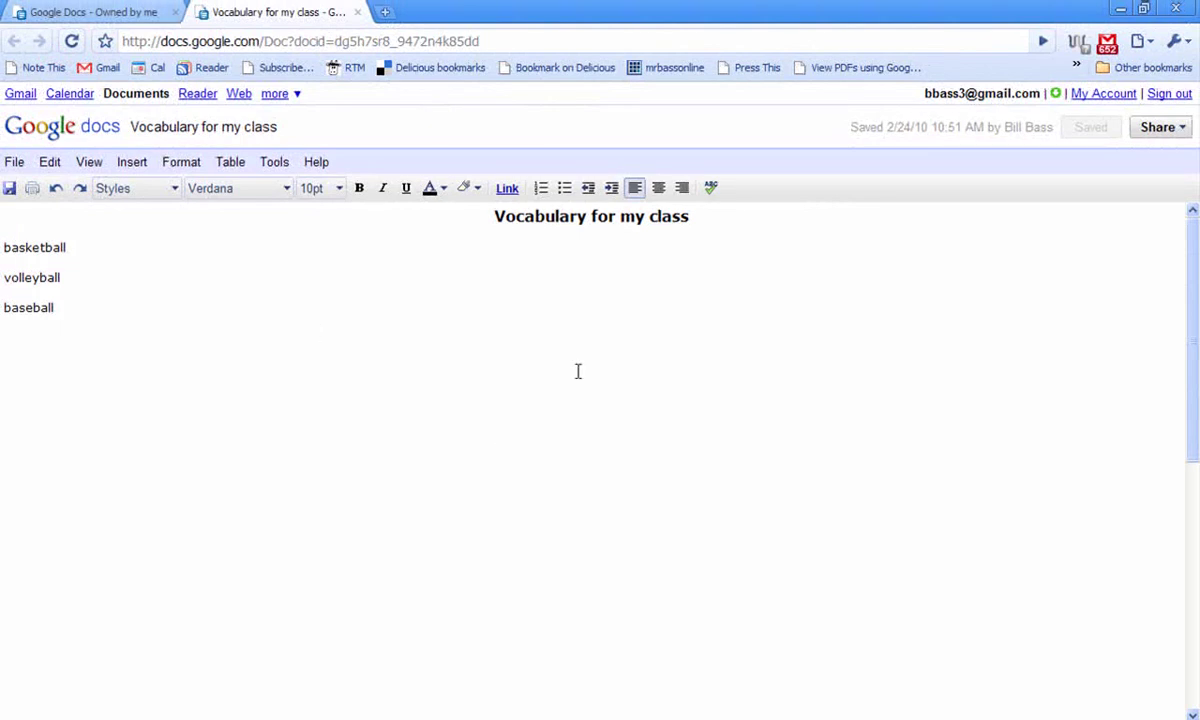
# Open the copied document link in Firefox while signed out.
pyautogui.hotkey('alt', 'Tab')
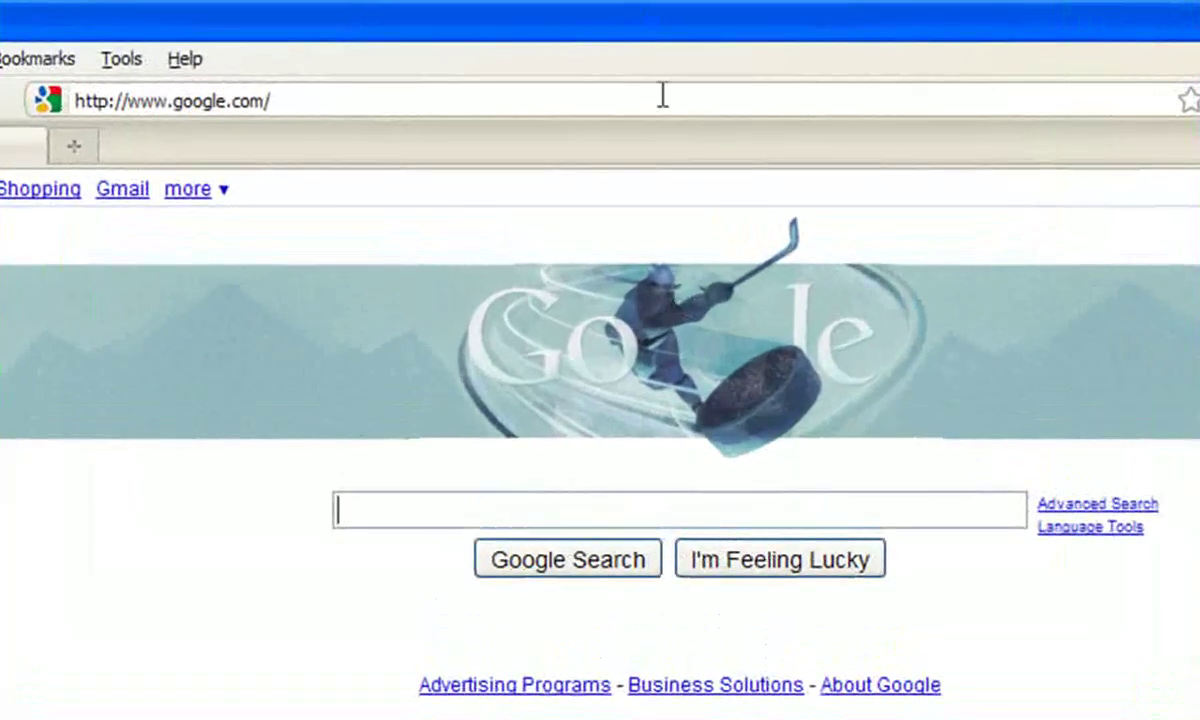
pyautogui.click(662, 97)
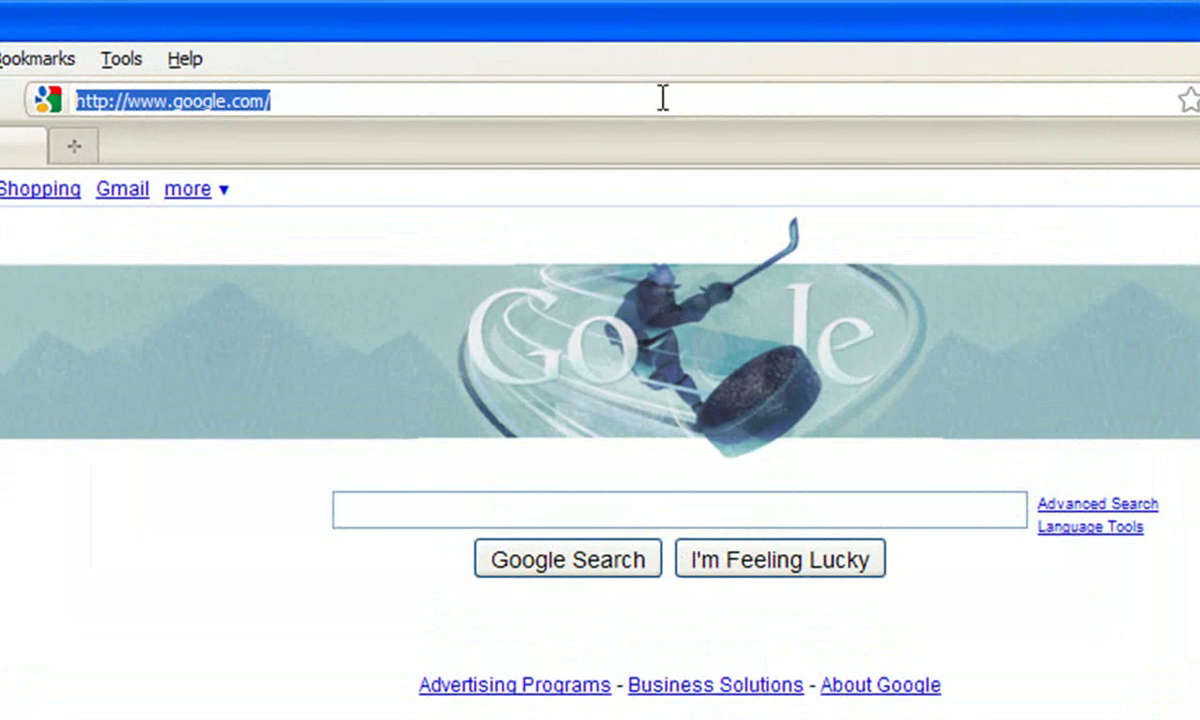
pyautogui.hotkey('ctrl', 'v')
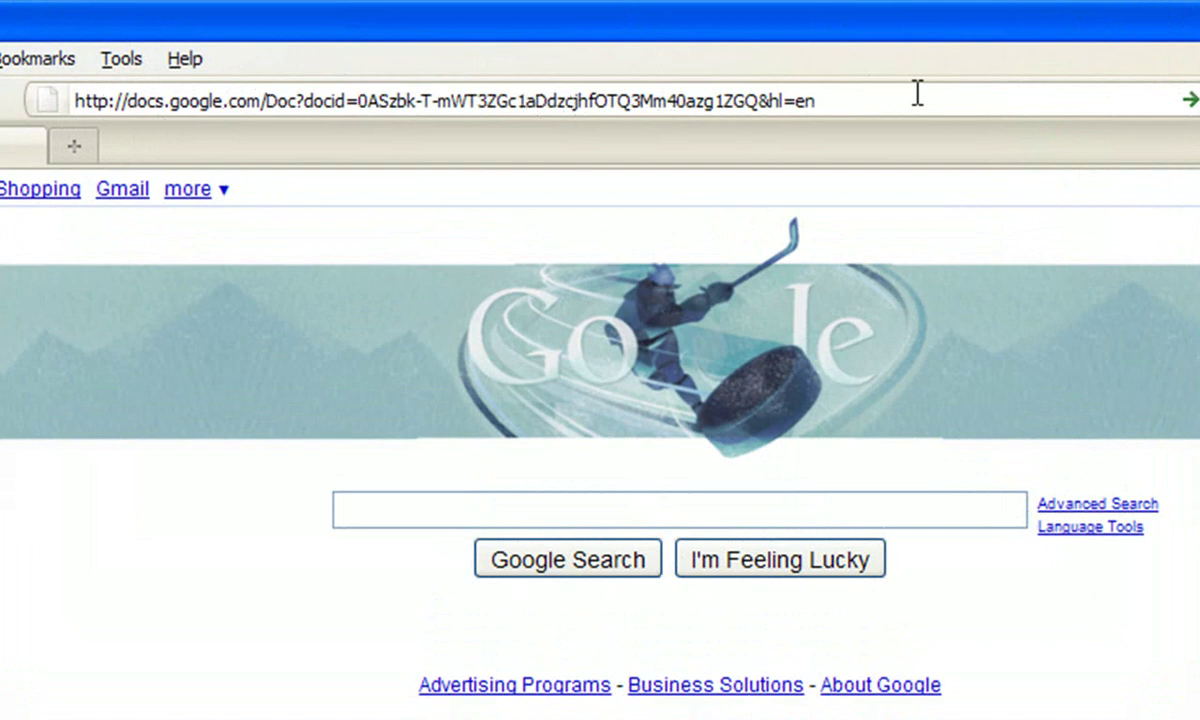
pyautogui.press('Return')
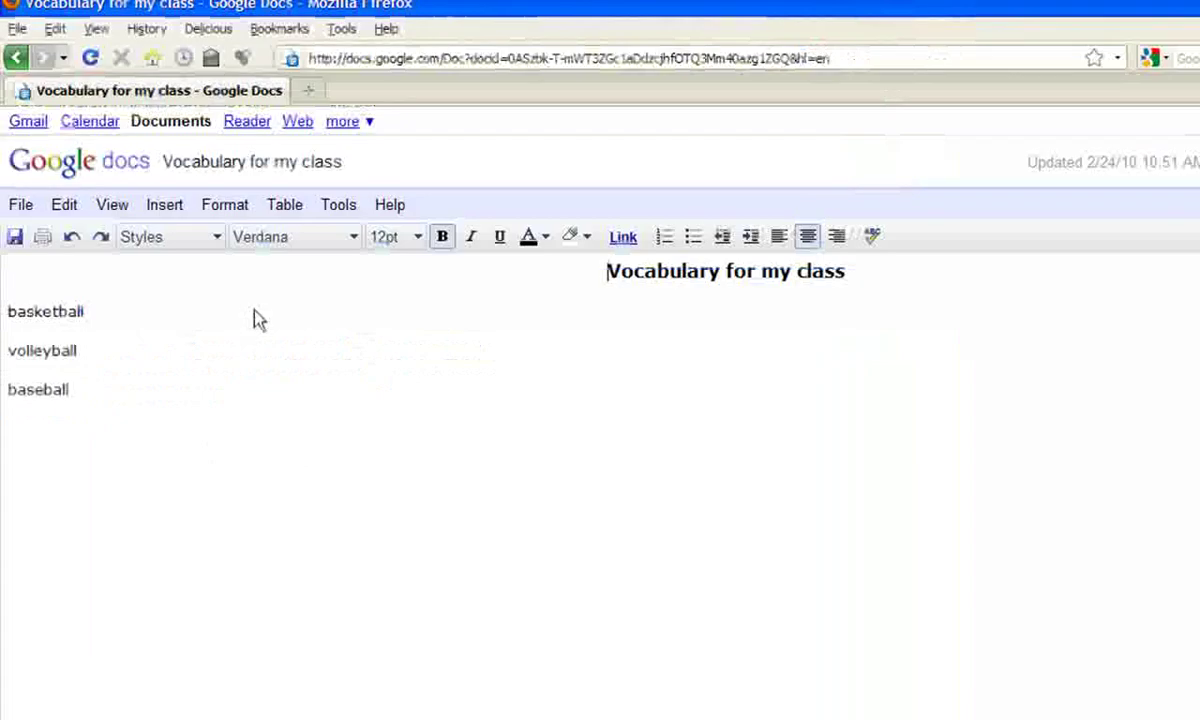
# Extend the first line to 'basketball - basketball is played in a gym' and add an empty line below.
pyautogui.click(255, 318)
pyautogui.write('- bA')
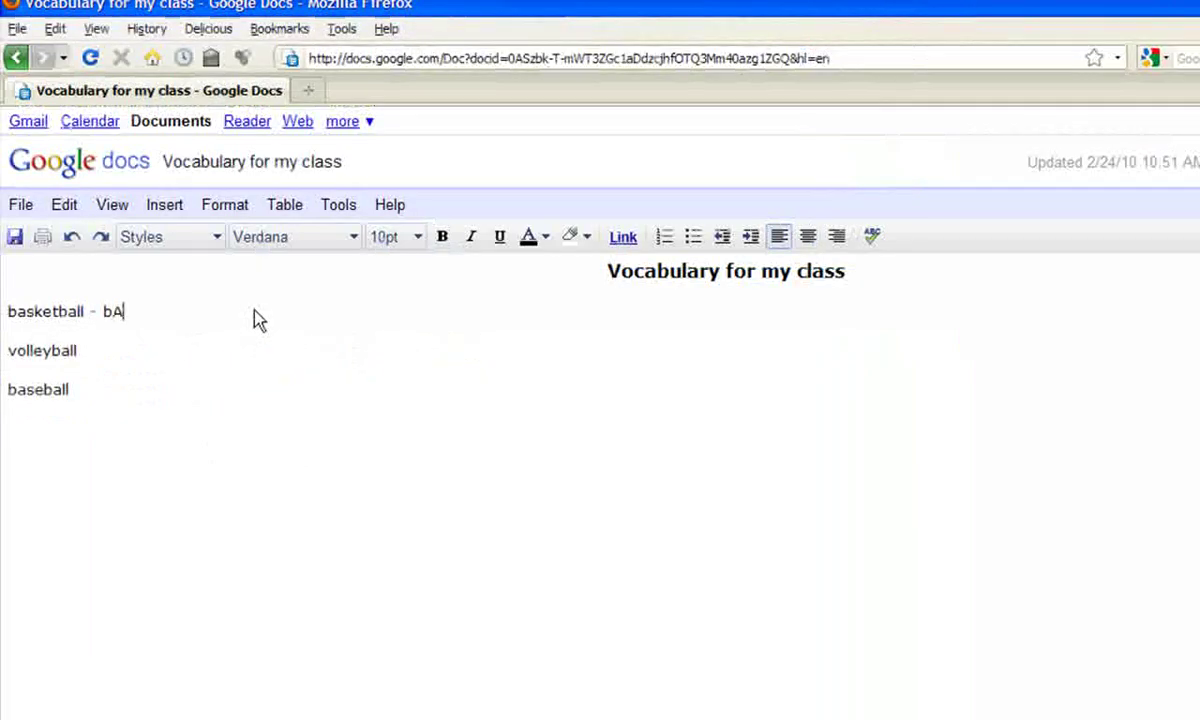
pyautogui.write('s')
pyautogui.press('BackSpace')
pyautogui.press('BackSpace')
pyautogui.write('asketball is pla')
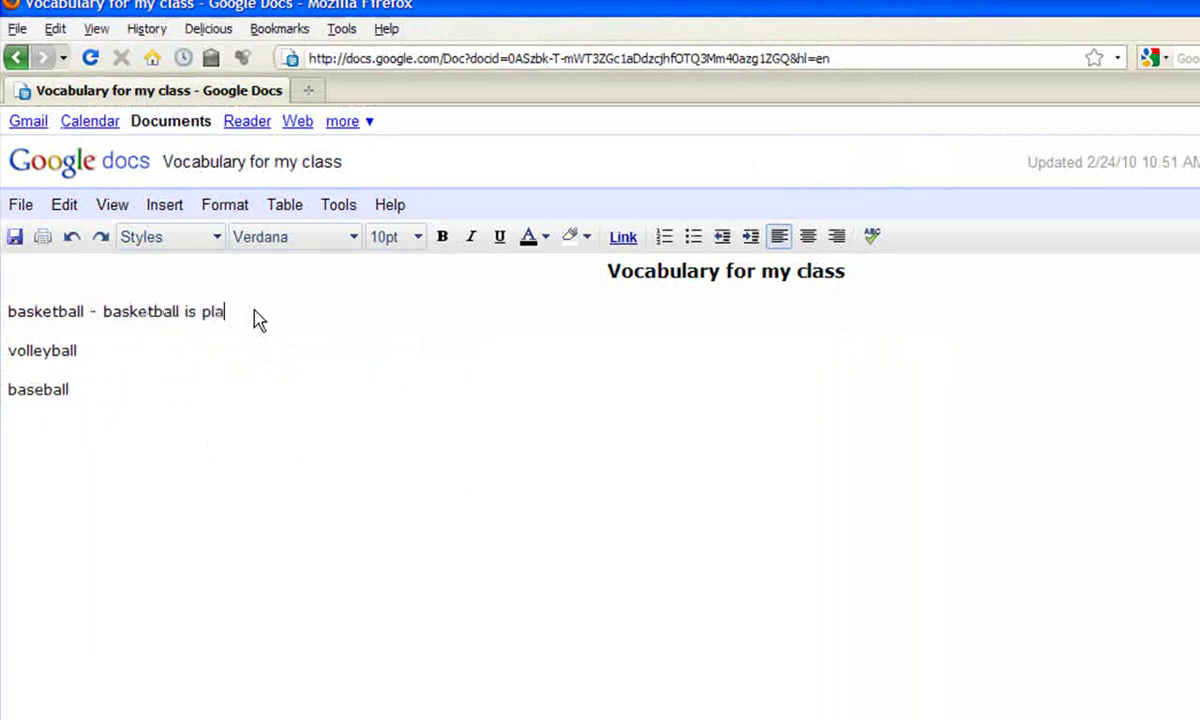
pyautogui.write('yed in a gym')
pyautogui.press('Return')
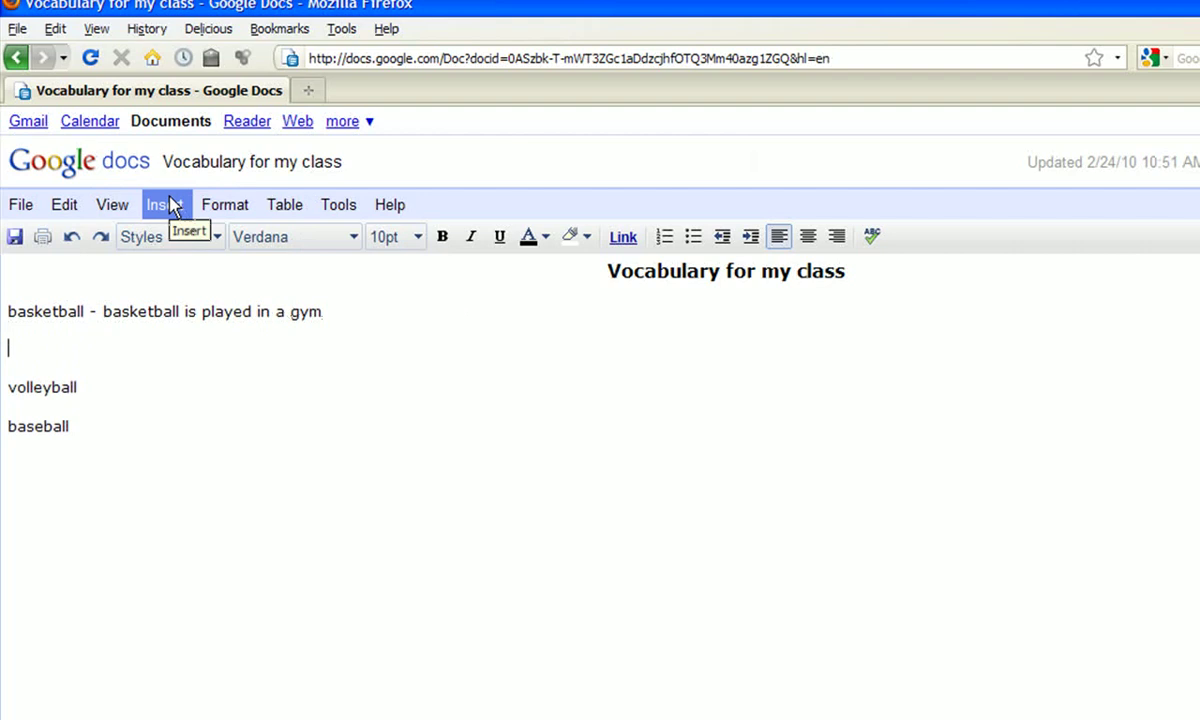
pyautogui.click(172, 206)
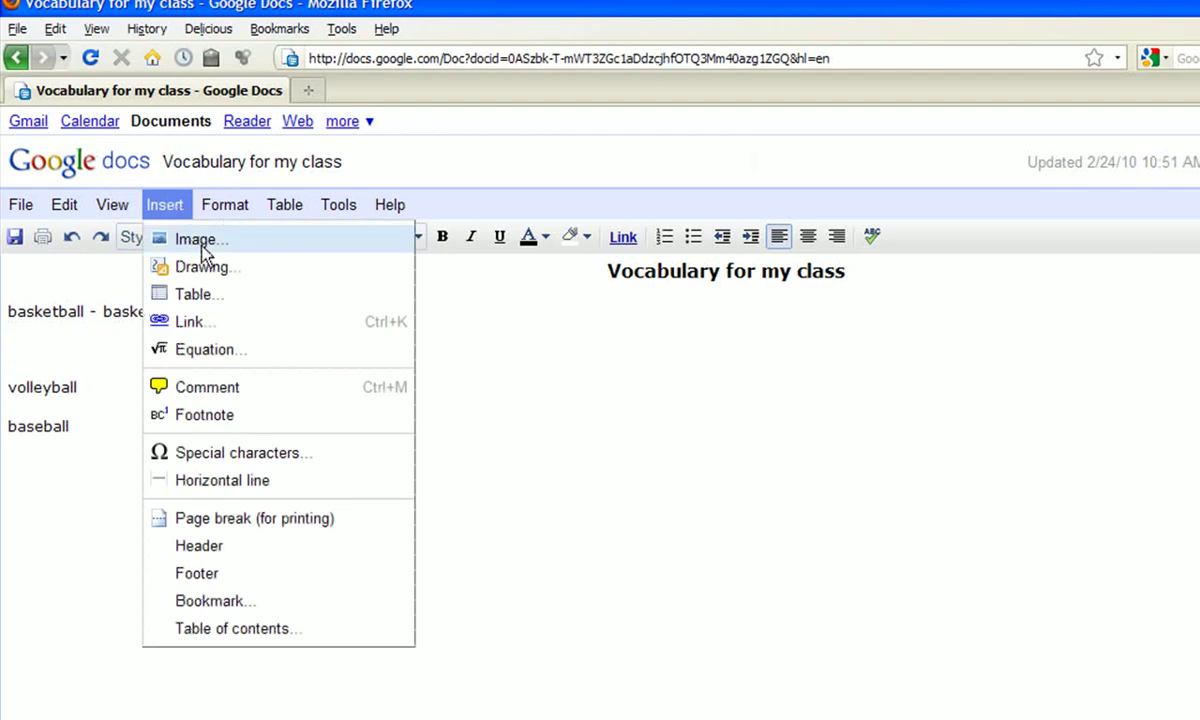
pyautogui.click(202, 245)
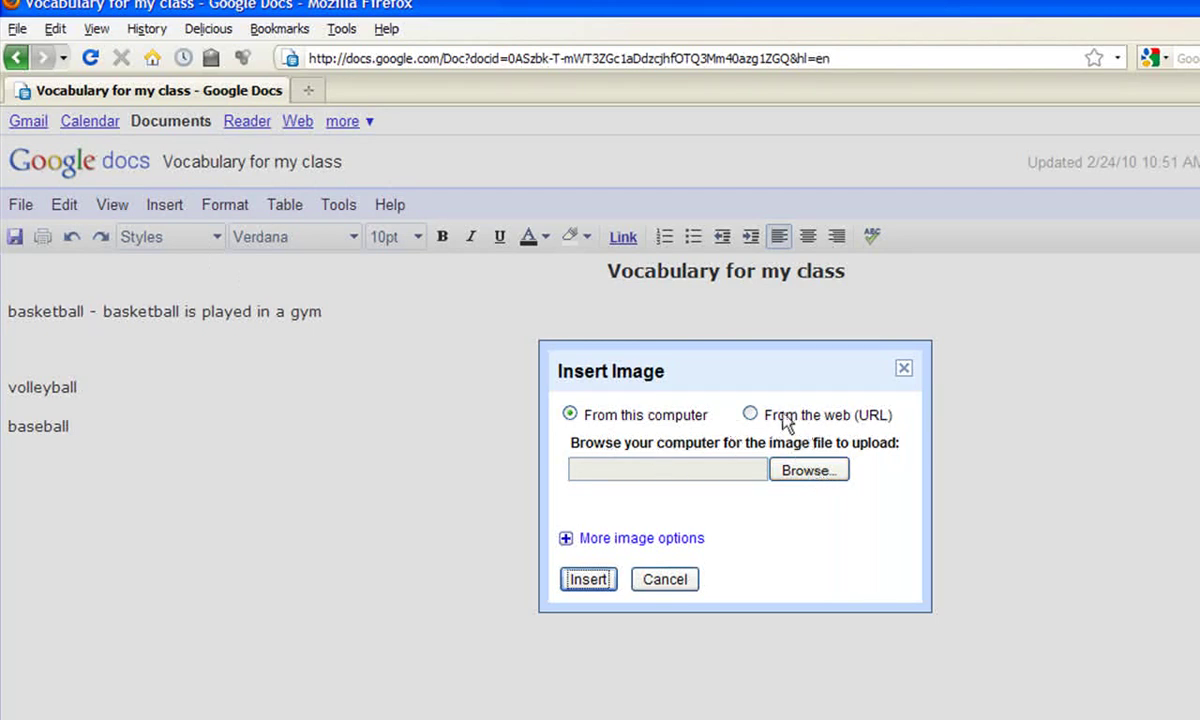
pyautogui.click(678, 582)
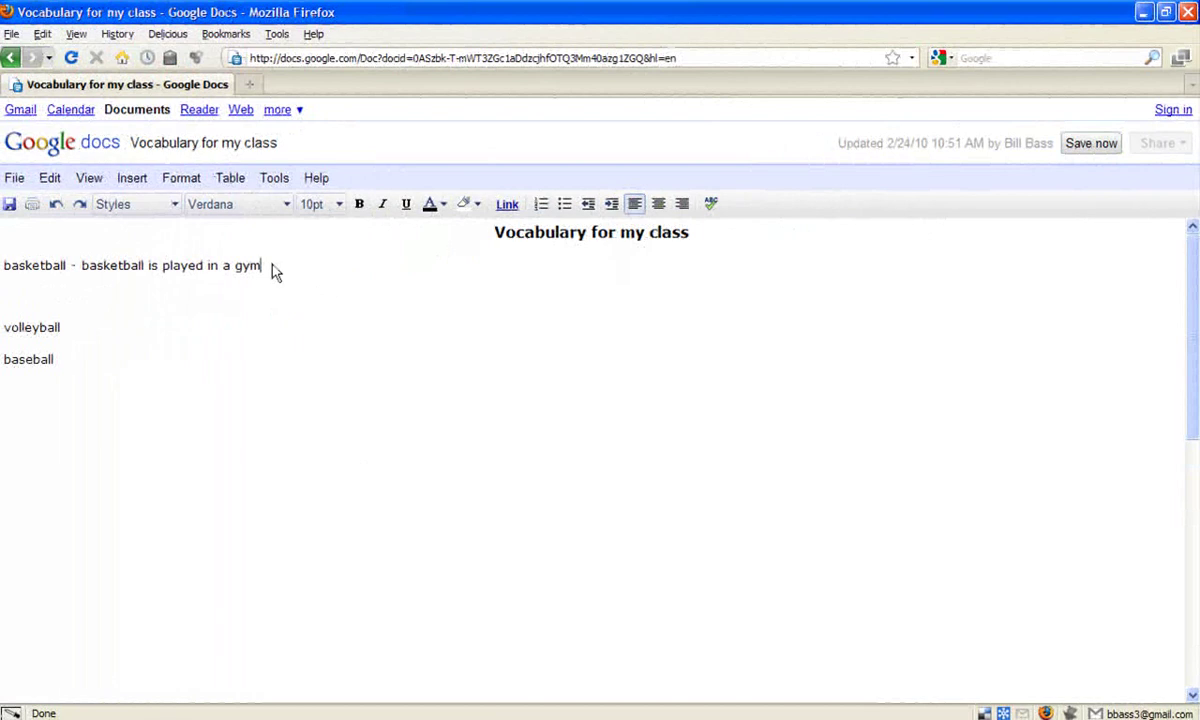
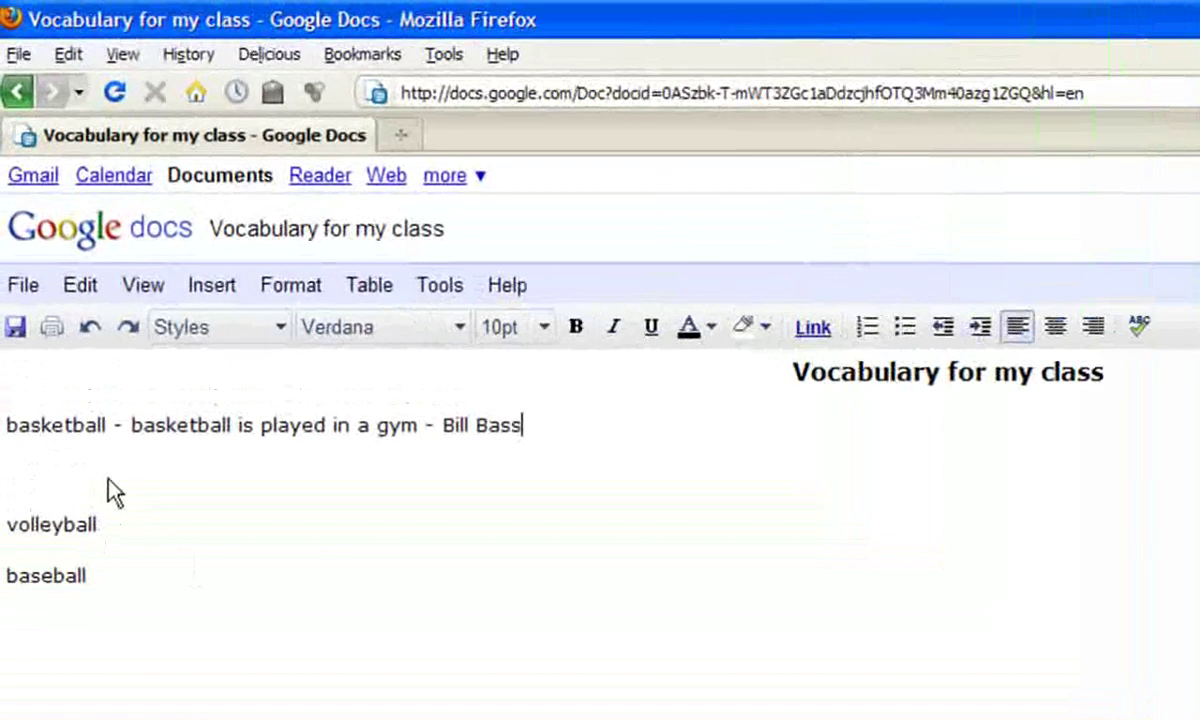
# Append a dash and the contributor's name to the basketball definition line.
pyautogui.click(62, 289)
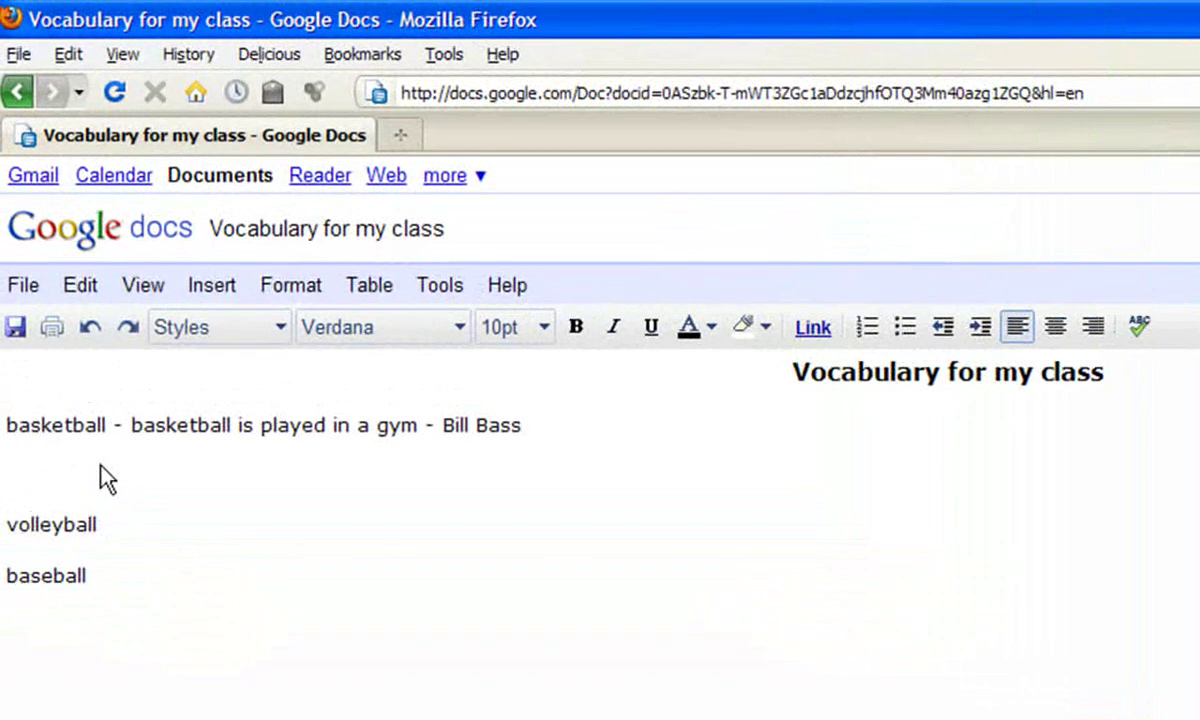
pyautogui.write('here is my example')
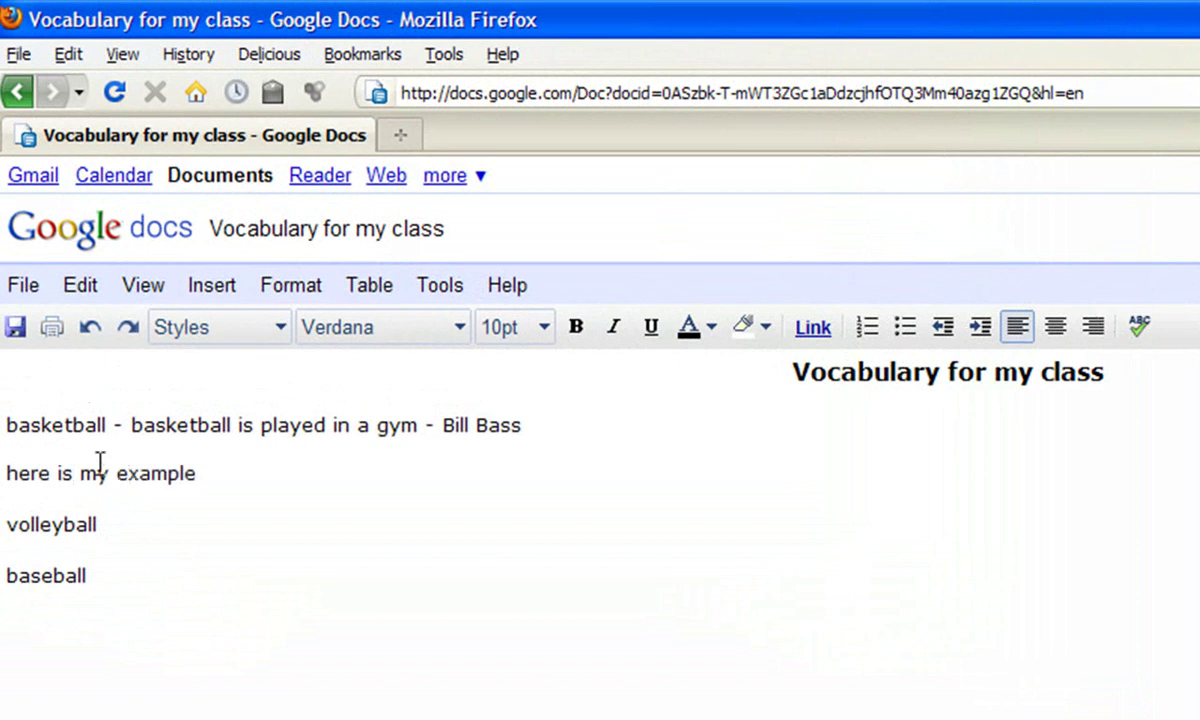
pyautogui.moveTo(197, 474); pyautogui.dragTo(5, 474)
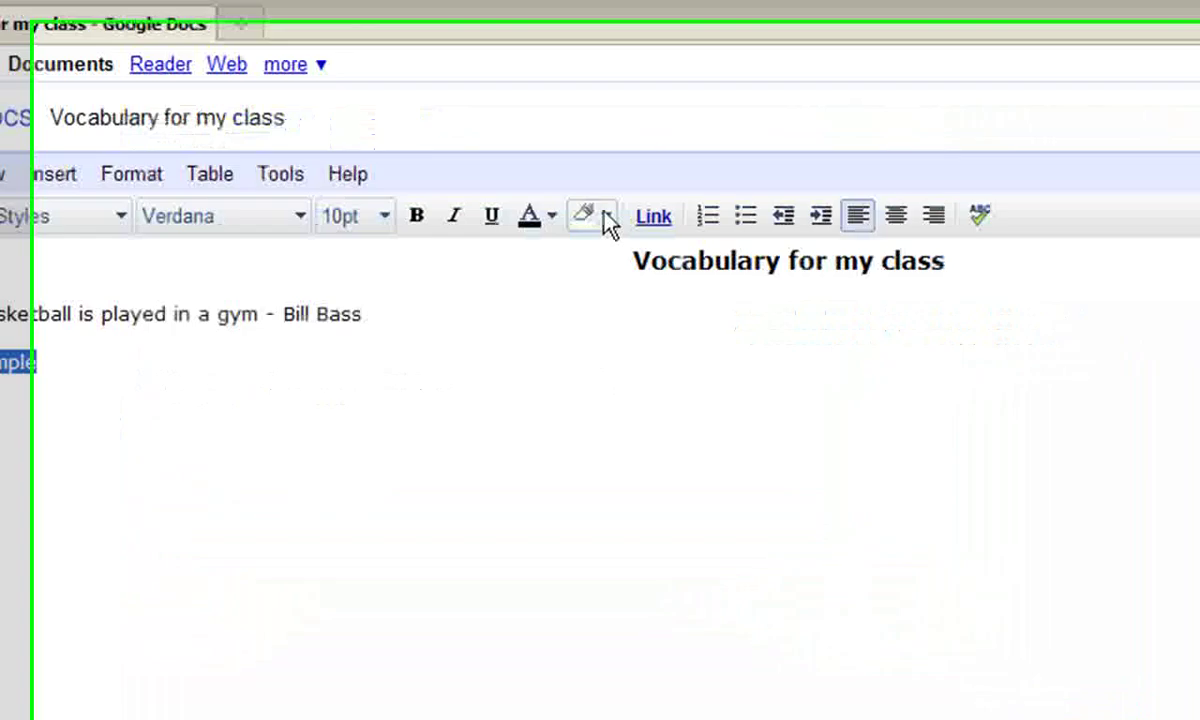
pyautogui.click(657, 220)
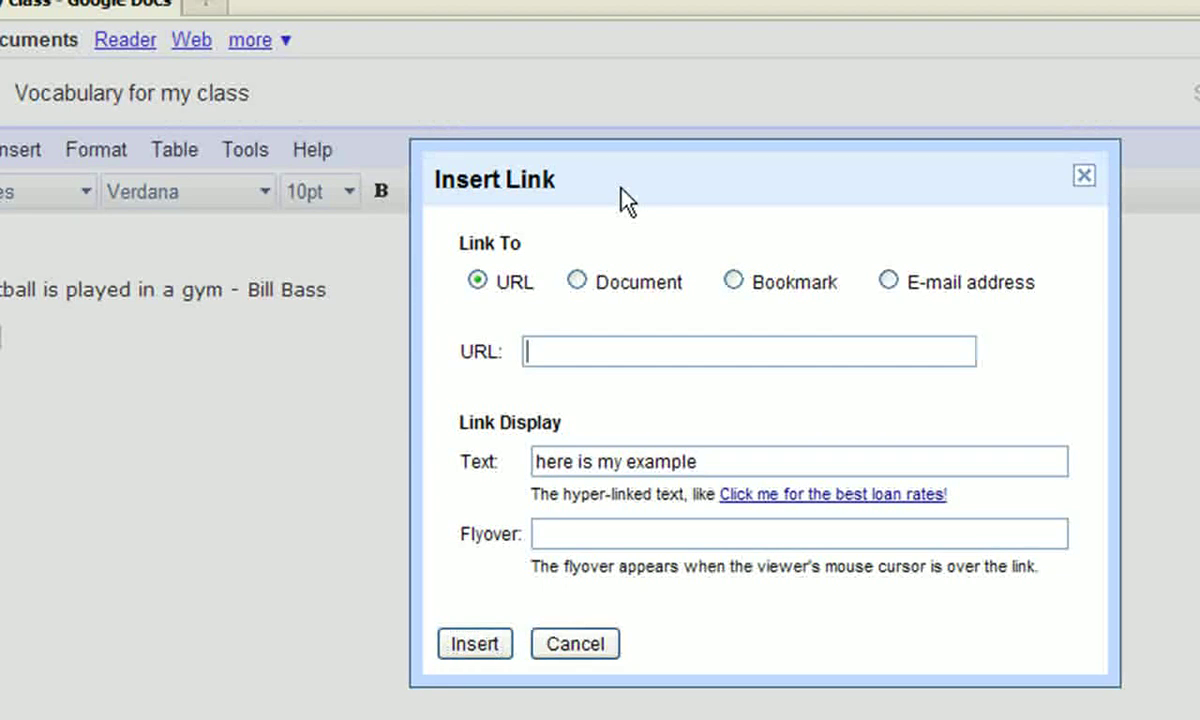
pyautogui.write('http://www.google.com')
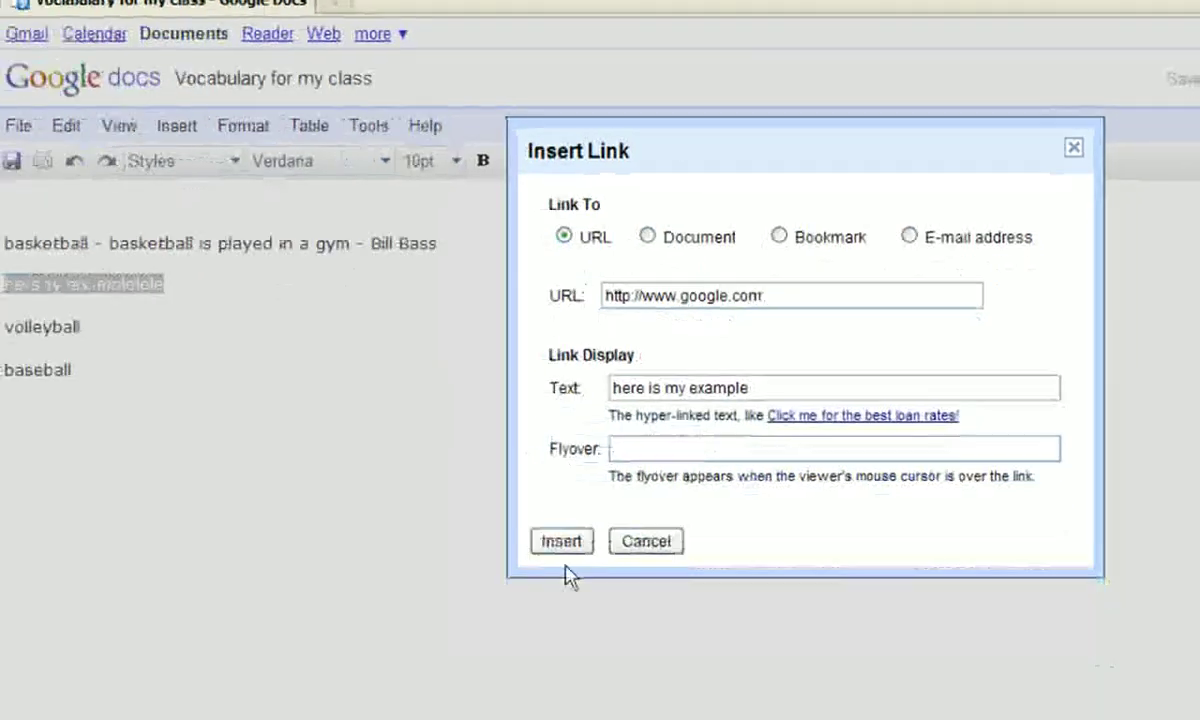
pyautogui.click(477, 645)
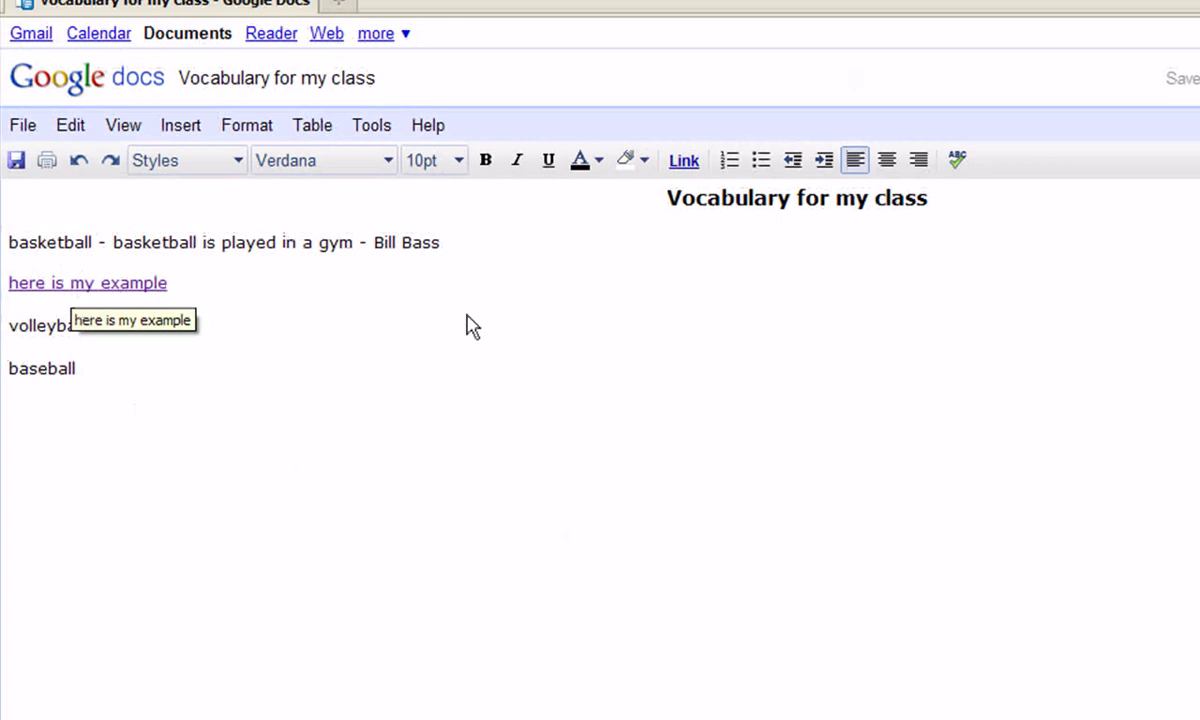
# Place the caret at the end of the basketball line and let the edits autosave.
pyautogui.click(505, 251)
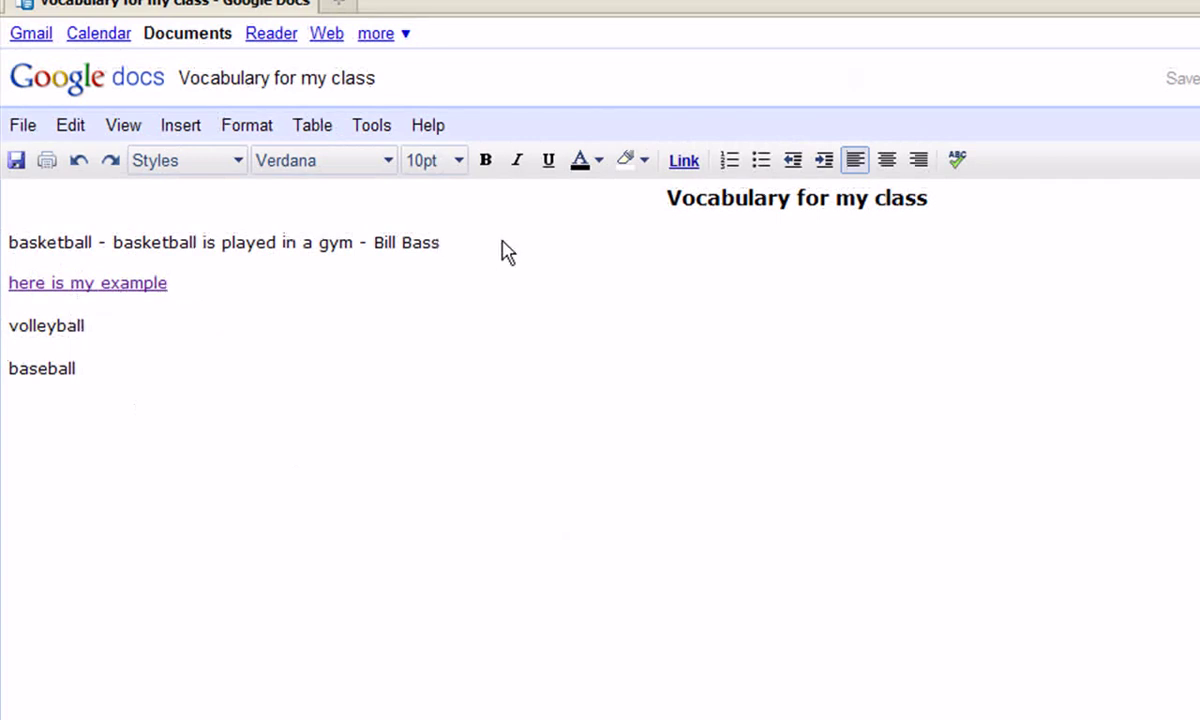